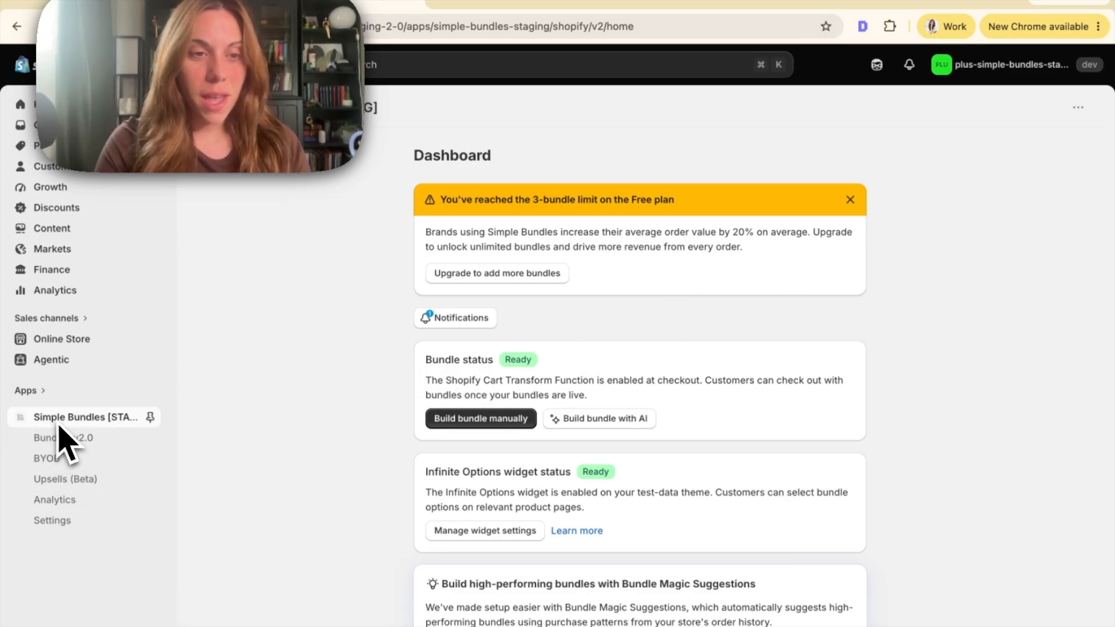
# Open the Upsells (Beta) settings and review where bundle upsells can appear, including the Shopify Plus requirement for checkout
pyautogui.click(69, 483)
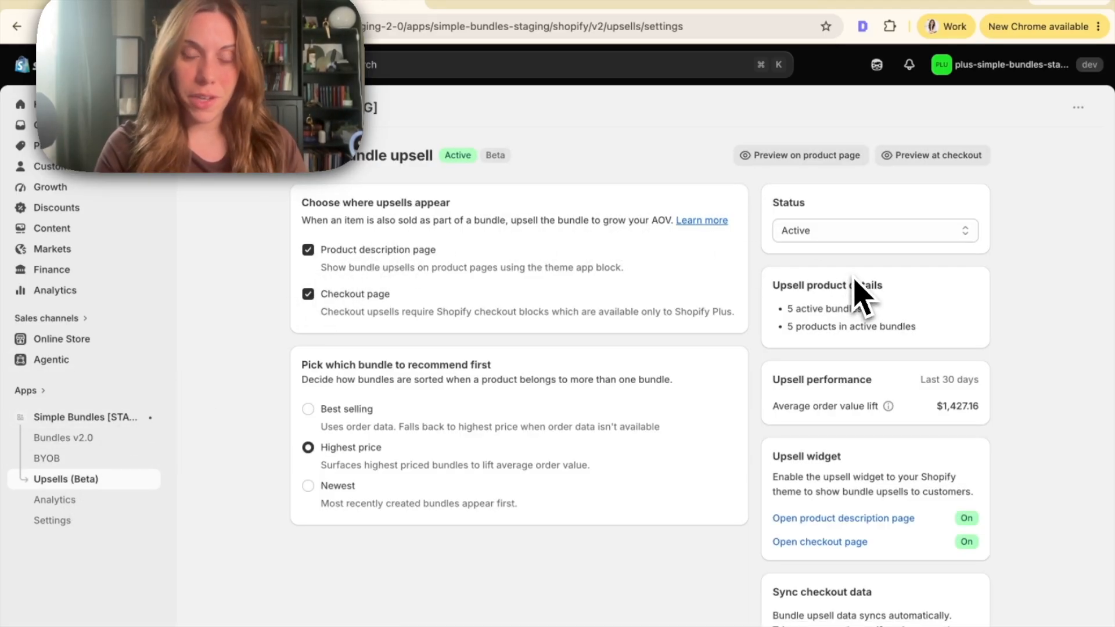
pyautogui.scroll(-1, 581, 249)
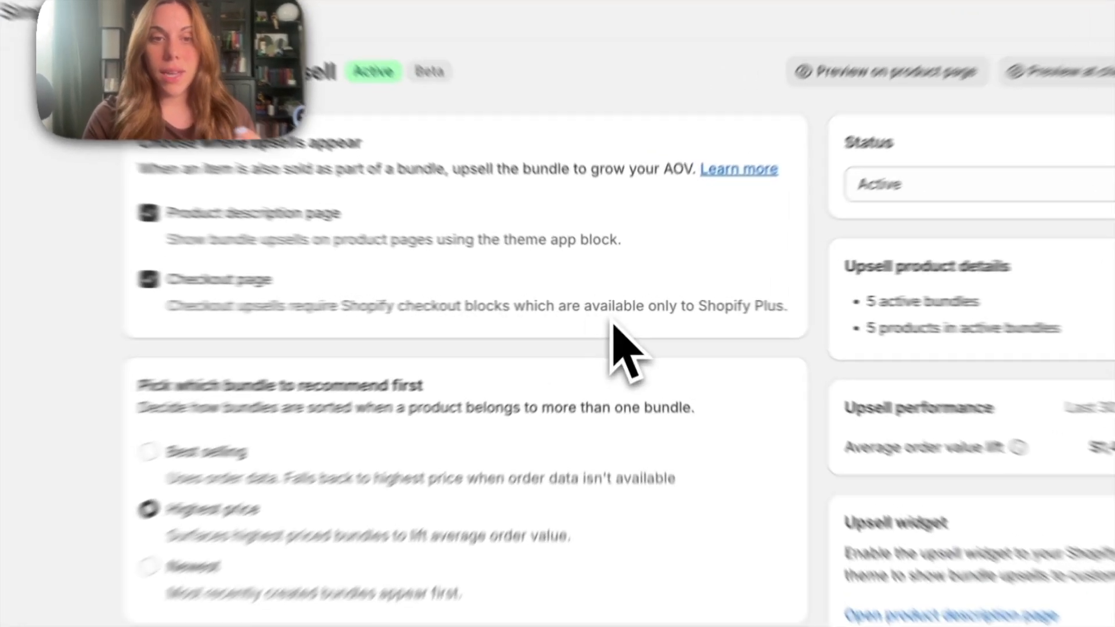
pyautogui.moveTo(697, 304); pyautogui.dragTo(846, 361)
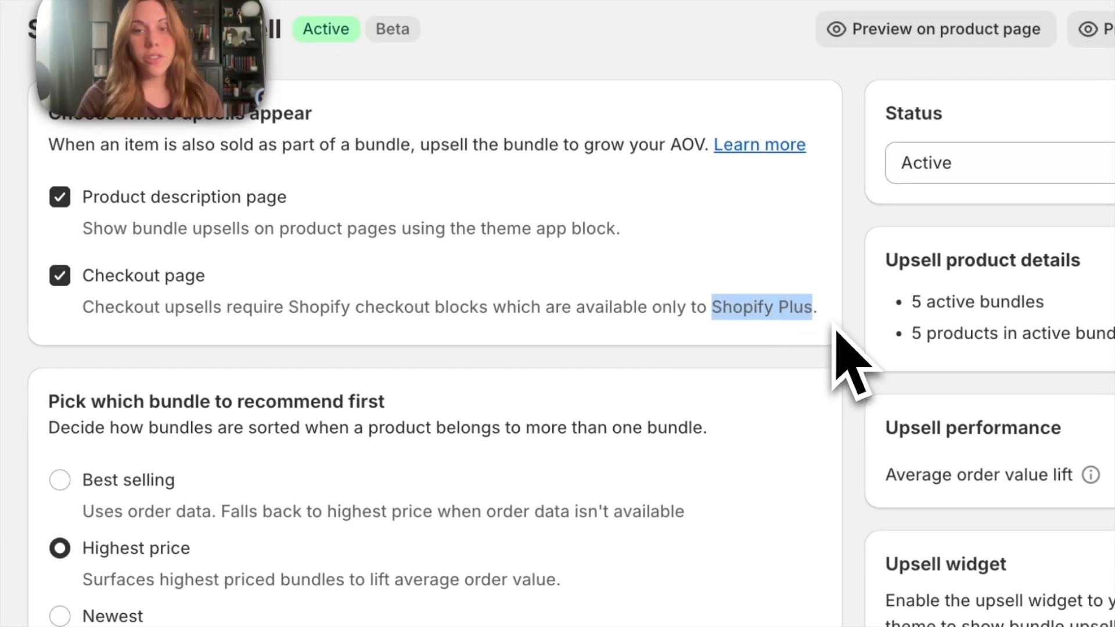
pyautogui.click(846, 359)
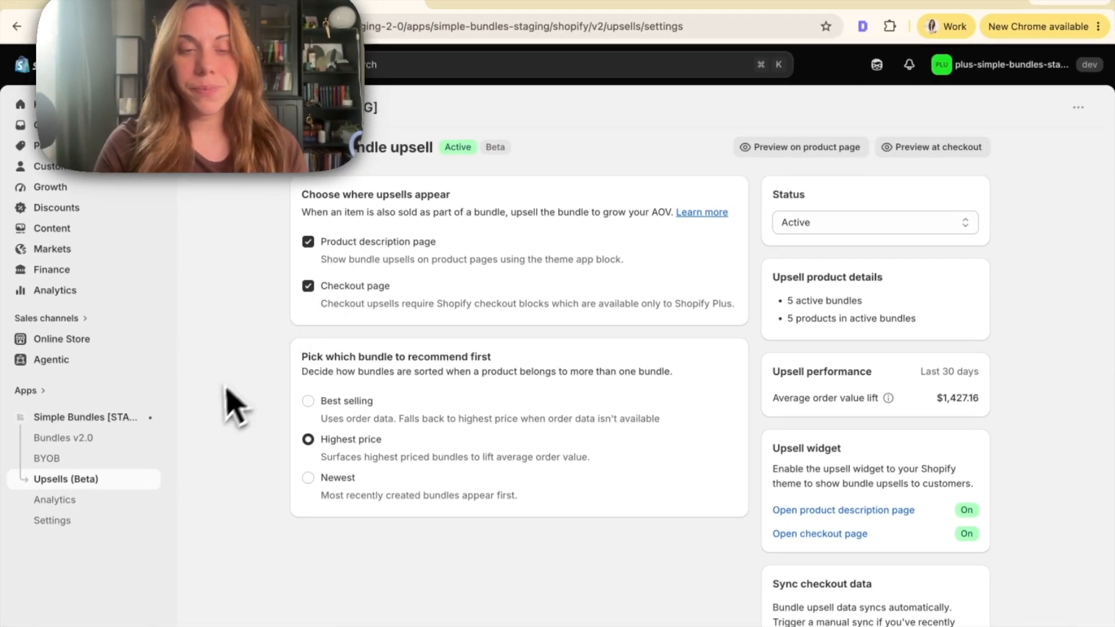
pyautogui.scroll(-1, 235, 406)
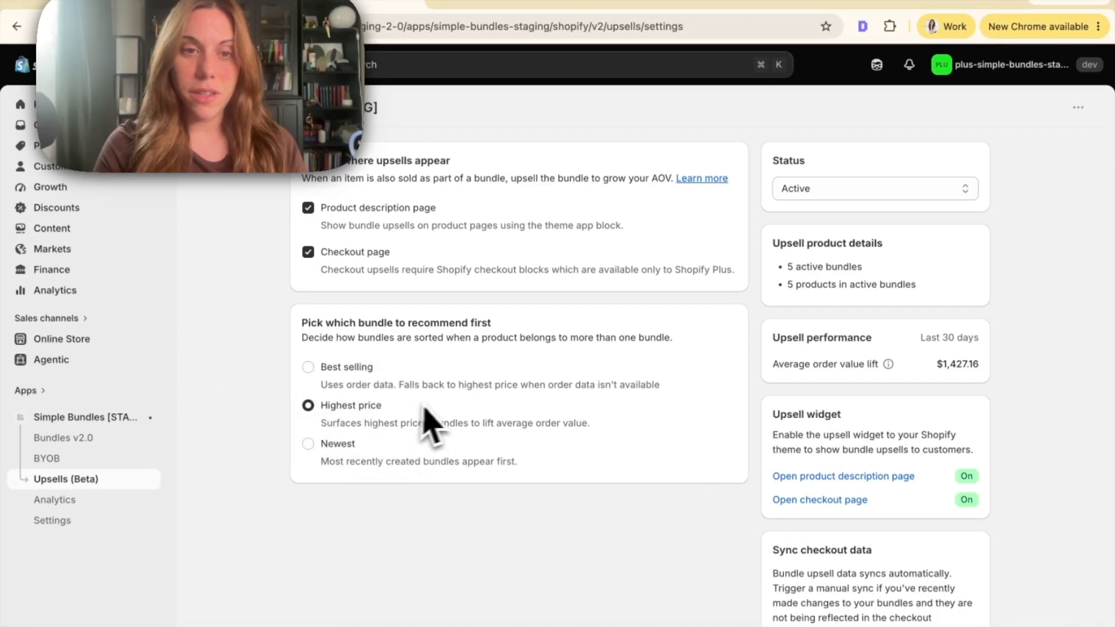
# Try the Best selling and Newest orders for the bundle to recommend first, and end on Highest price
pyautogui.click(355, 367)
pyautogui.click(582, 343)
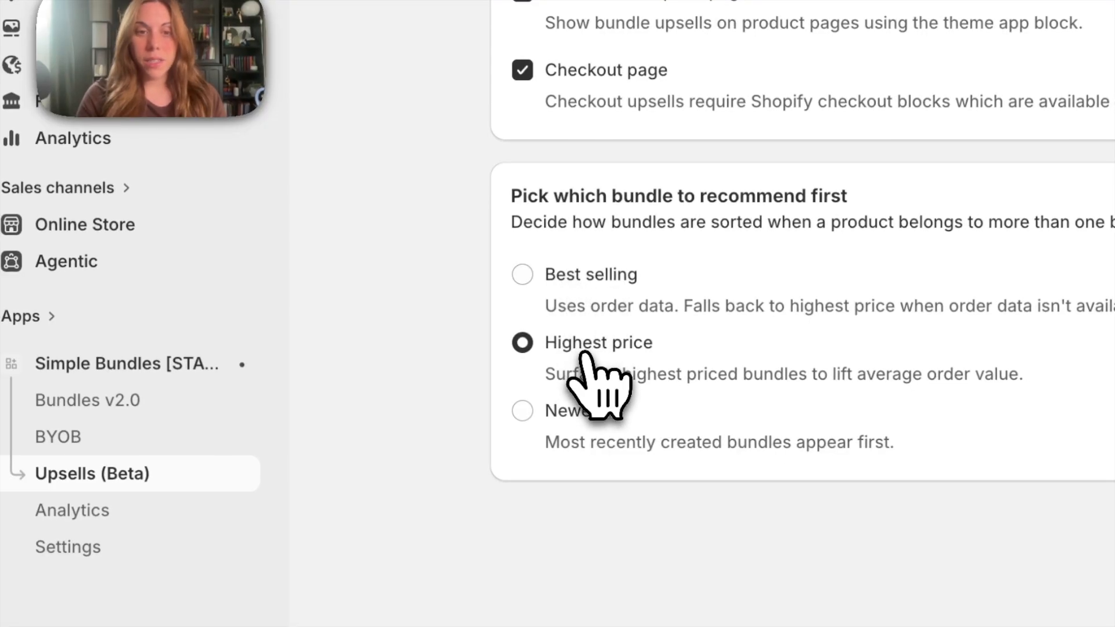
pyautogui.click(578, 414)
pyautogui.click(560, 276)
pyautogui.scroll(1, 556, 295)
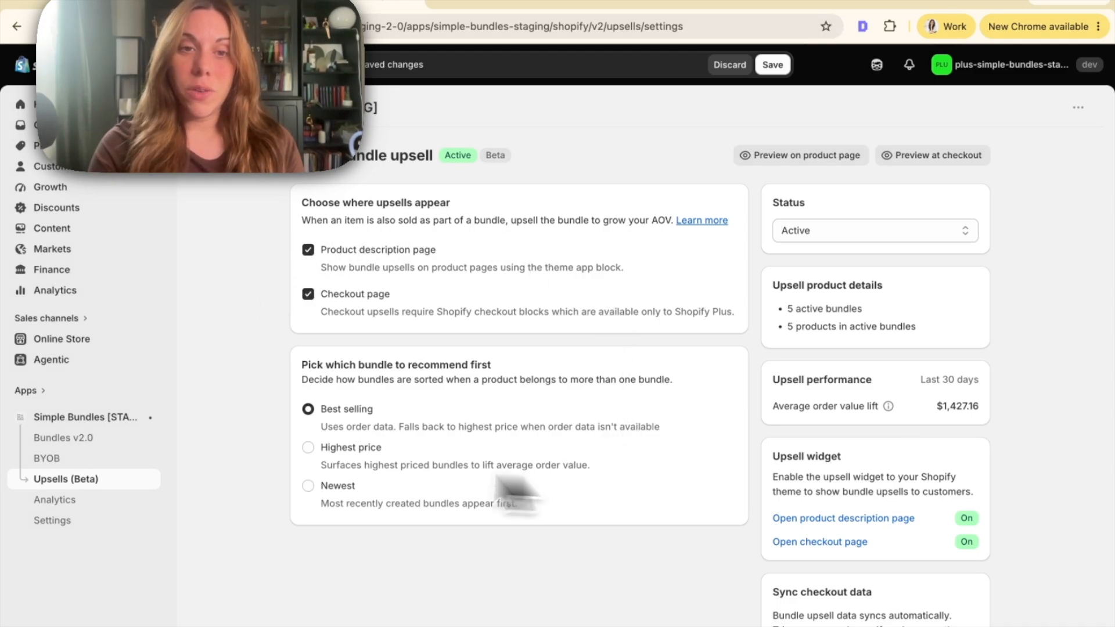
pyautogui.scroll(-1, 279, 211)
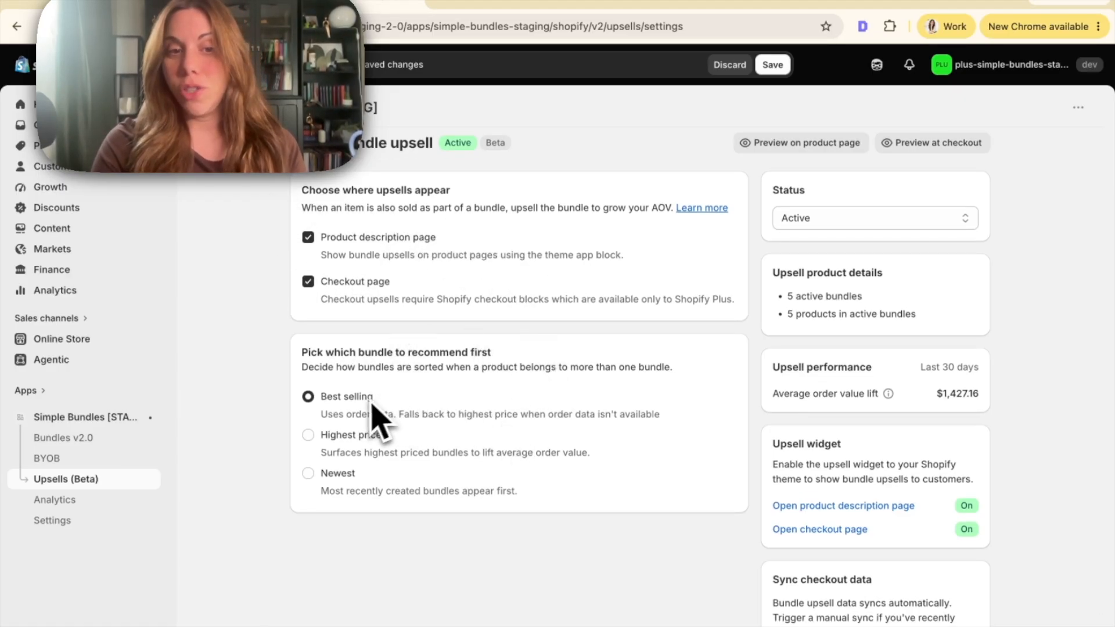
pyautogui.scroll(-1, 360, 412)
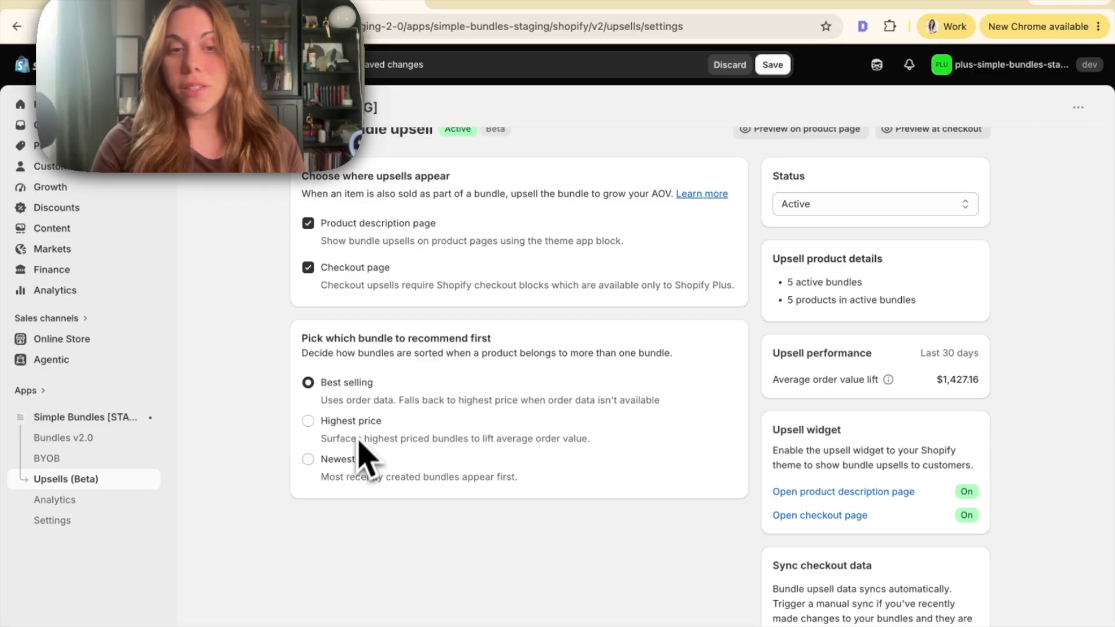
pyautogui.scroll(2, 351, 466)
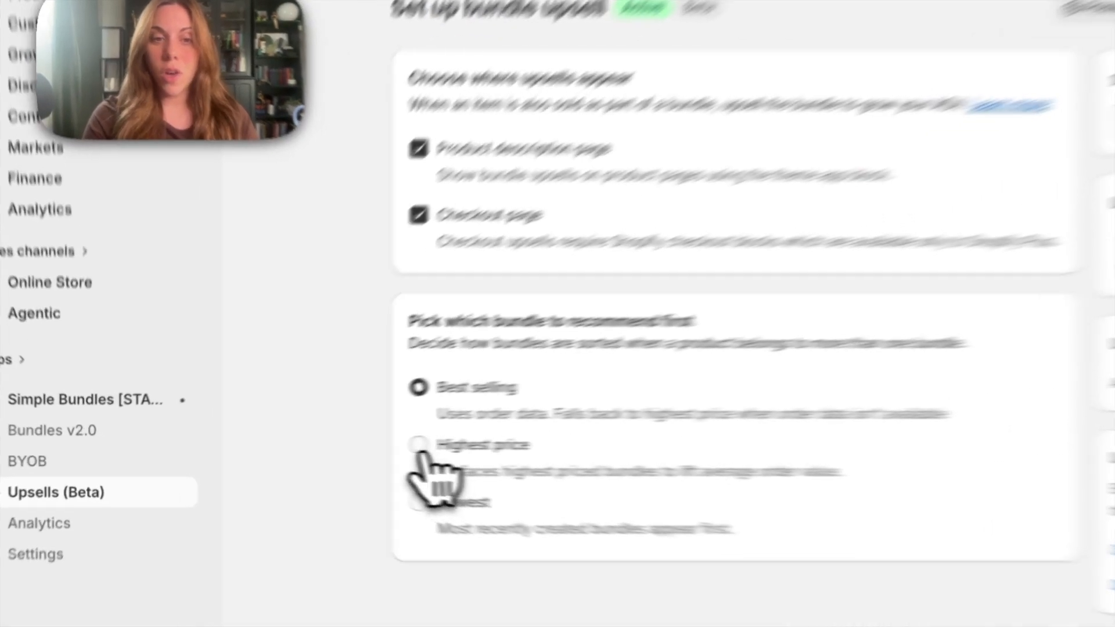
pyautogui.click(307, 448)
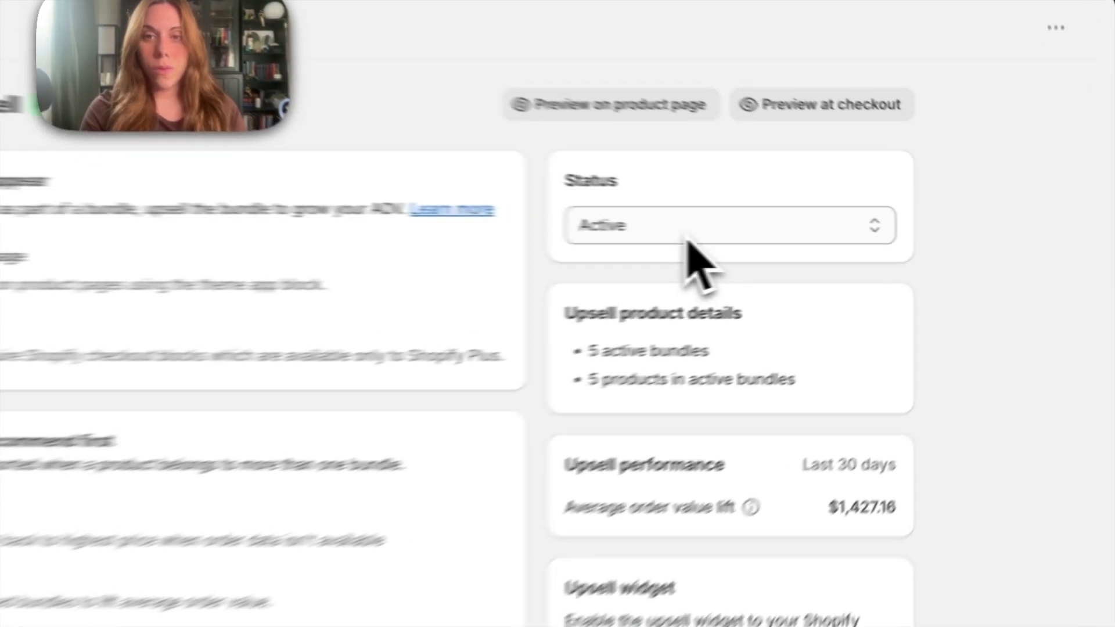
# Examine the upsell status options, product details, performance and widget state, keeping the status Active
pyautogui.click(853, 235)
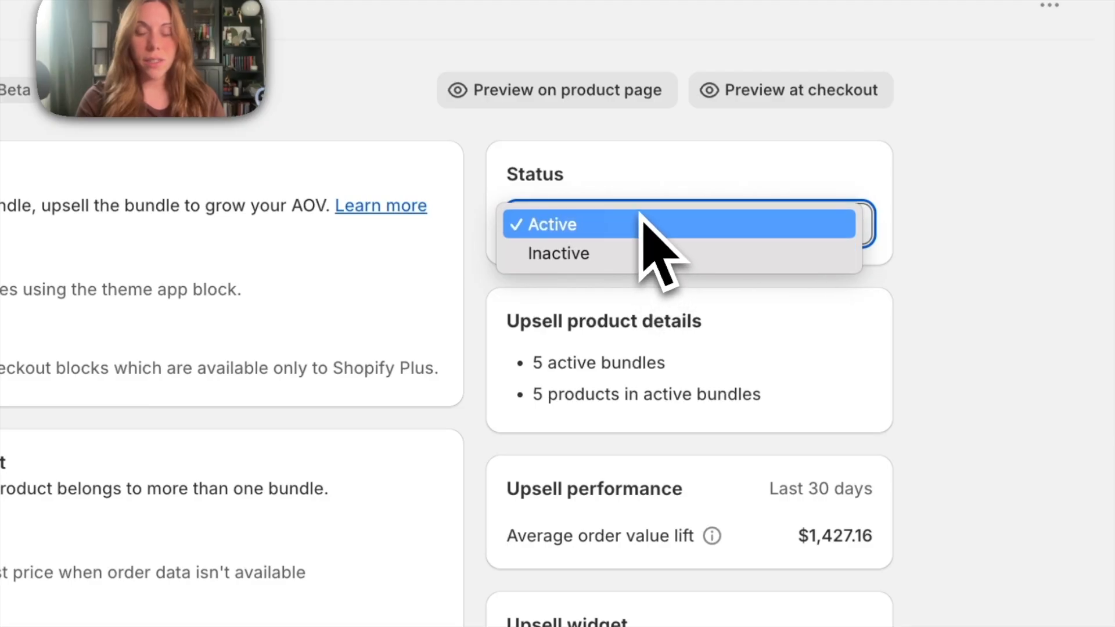
pyautogui.click(987, 247)
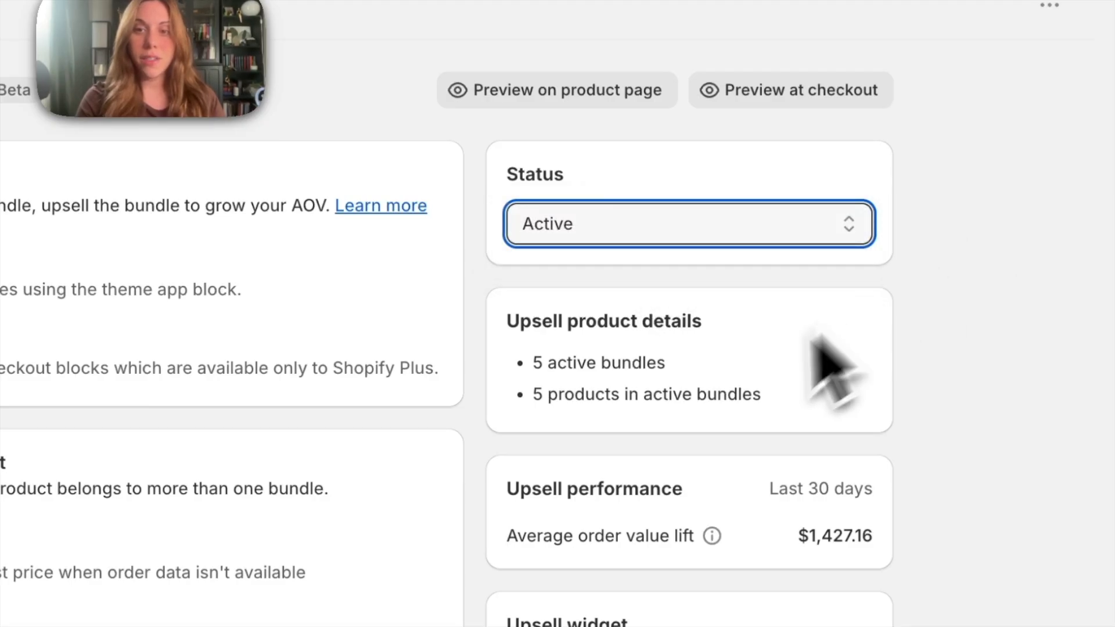
pyautogui.scroll(-2, 755, 378)
pyautogui.scroll(-3, 735, 392)
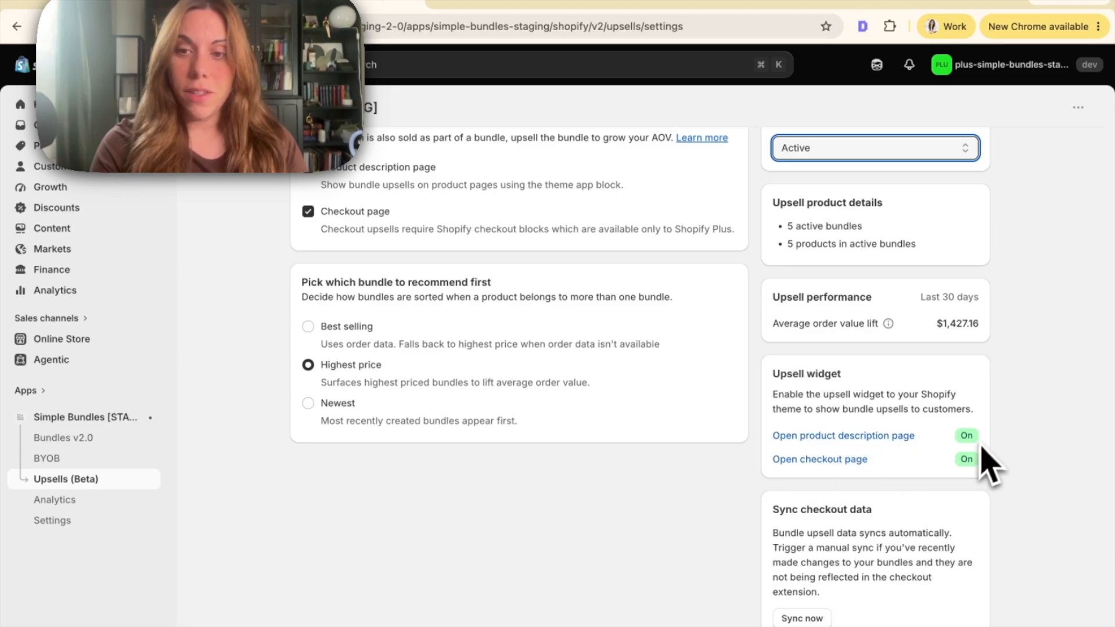
# Trigger a manual sync of the bundle upsell checkout data
pyautogui.scroll(2, 941, 465)
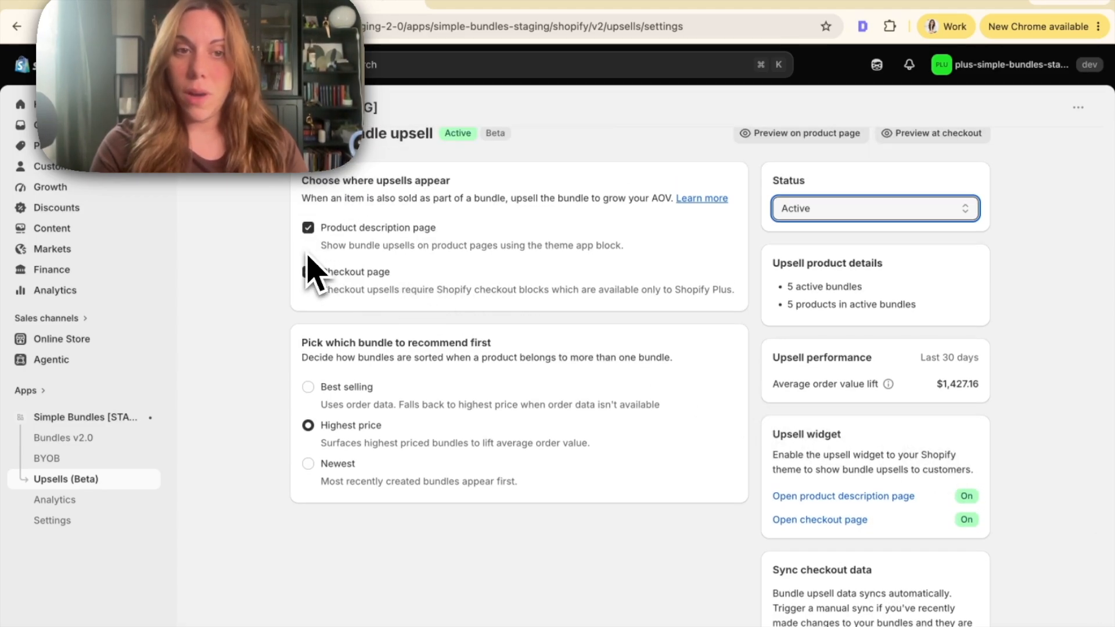
pyautogui.scroll(-1, 488, 316)
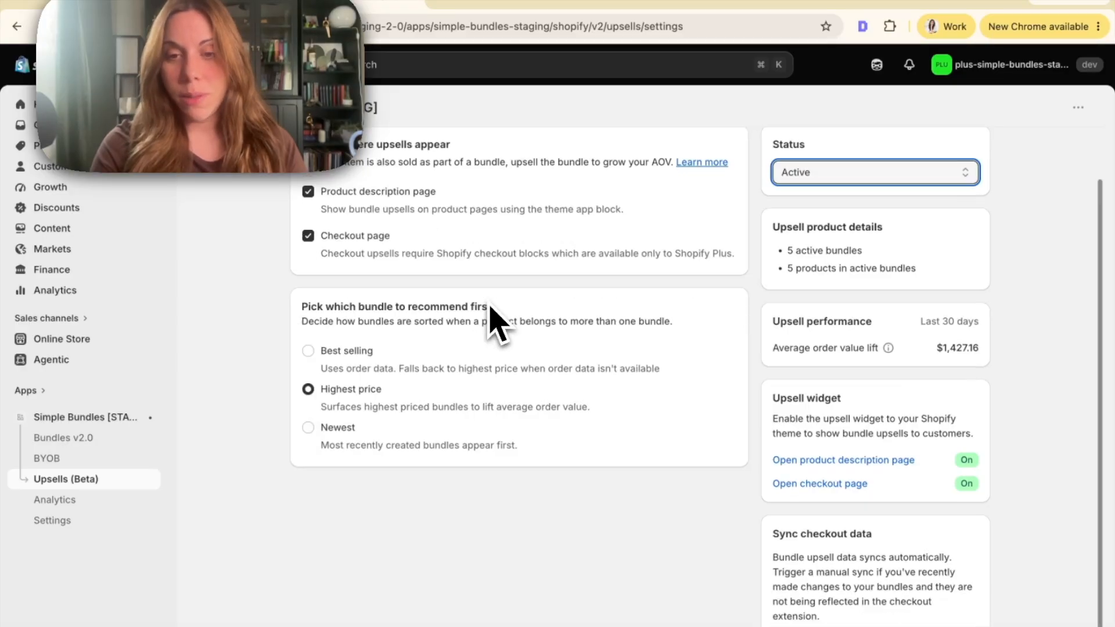
pyautogui.scroll(-1, 499, 320)
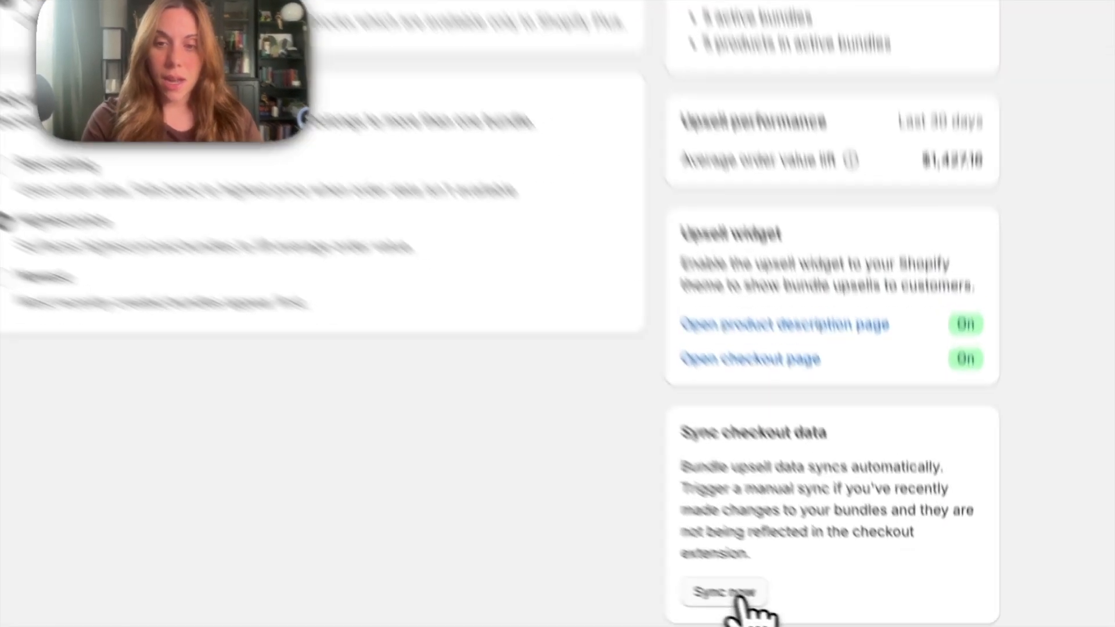
pyautogui.click(804, 619)
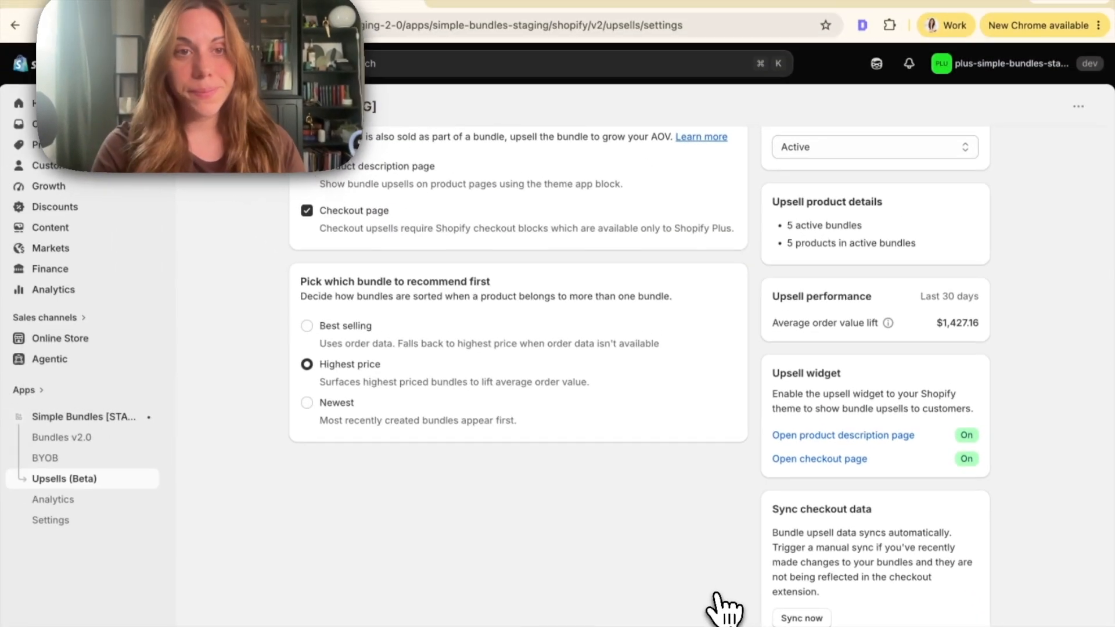
# Open the upsell widget's product description page in the theme editor
pyautogui.scroll(2, 582, 238)
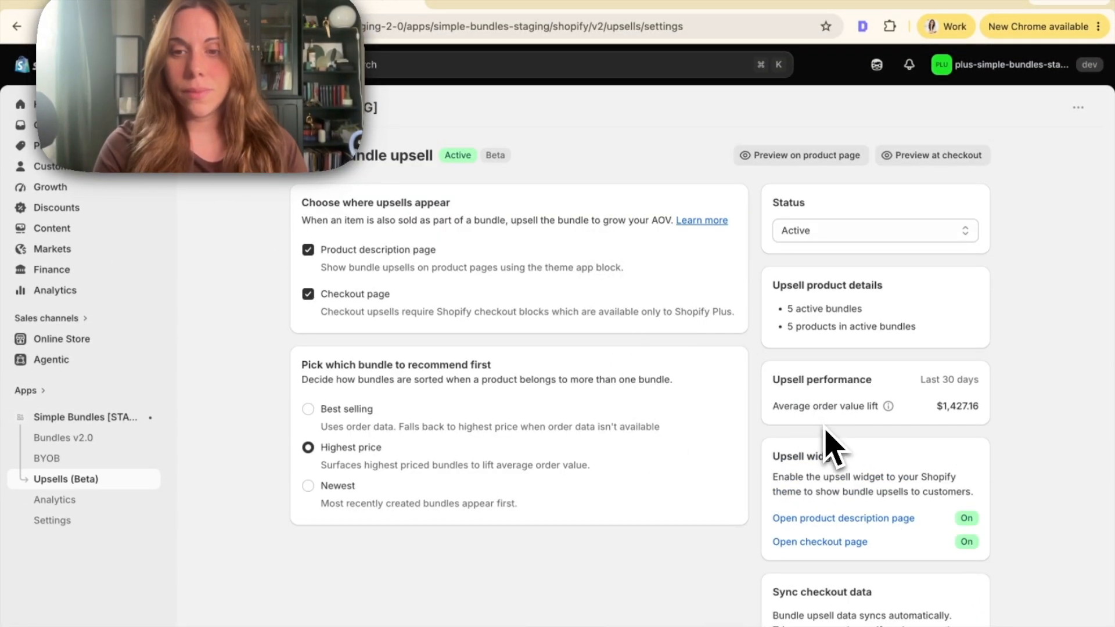
pyautogui.click(835, 524)
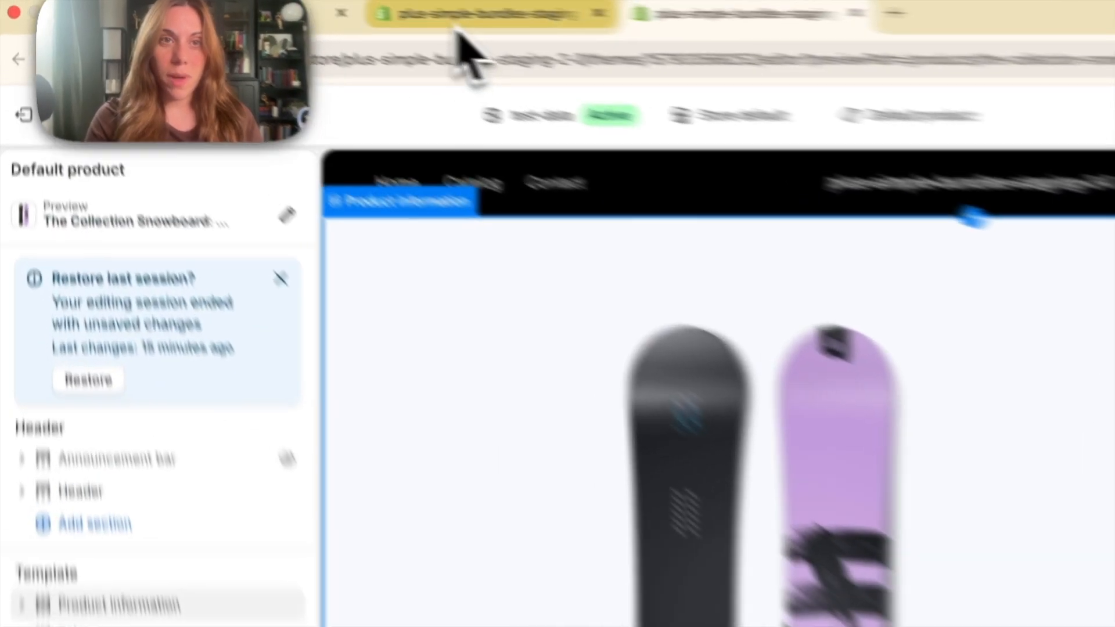
# Open the Snowboard bundle from Bundles v2.0 to review its products, and return to the theme editor
pyautogui.click(458, 35)
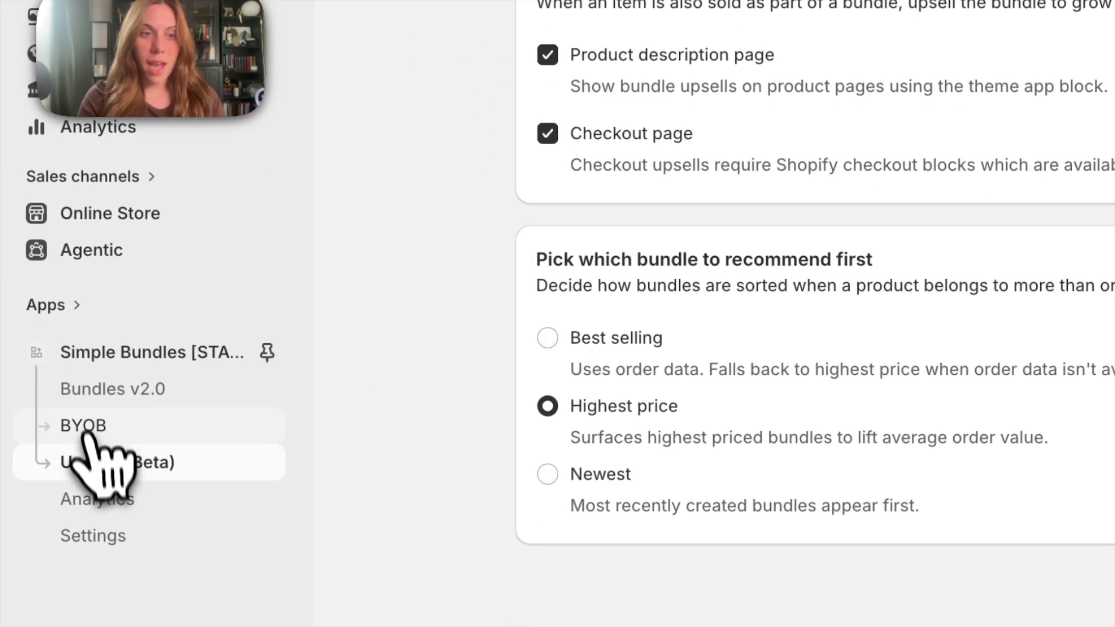
pyautogui.click(93, 388)
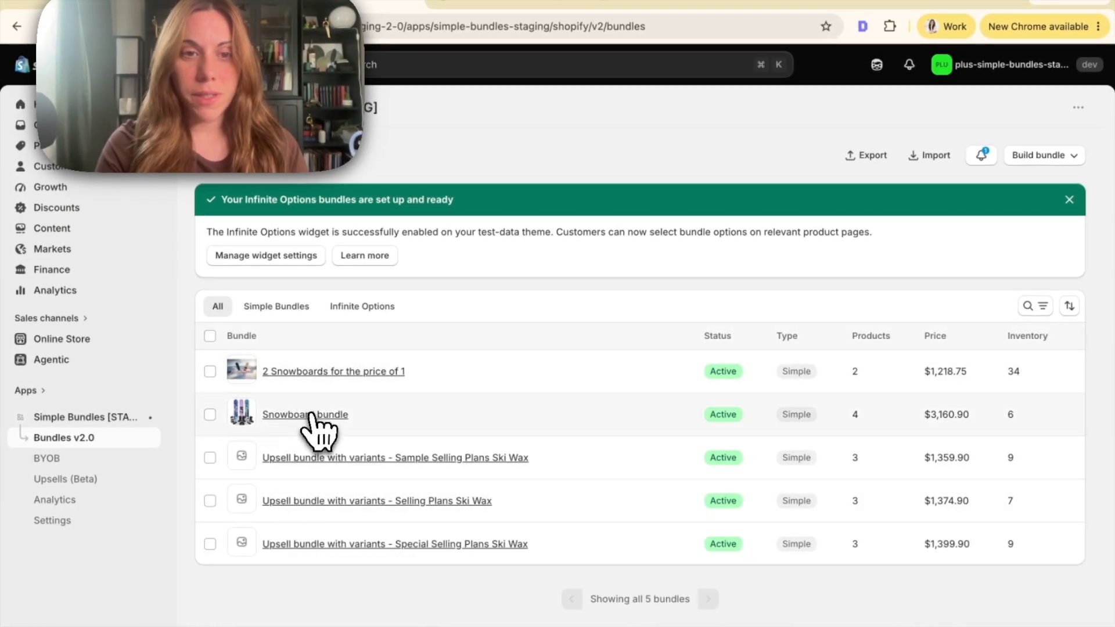
pyautogui.click(310, 415)
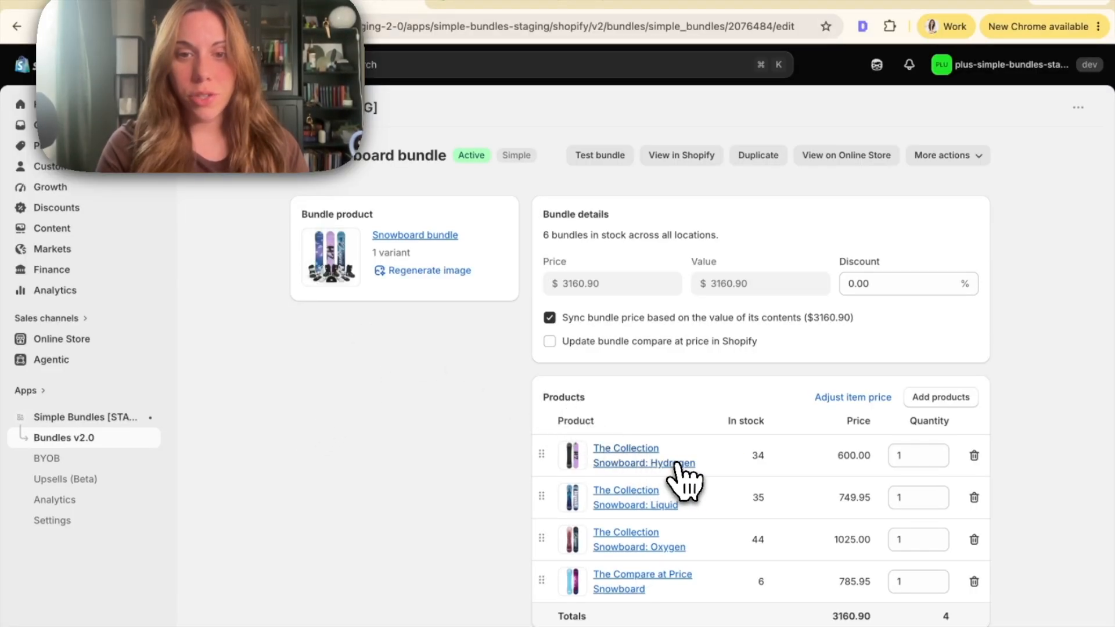
pyautogui.click(476, 3)
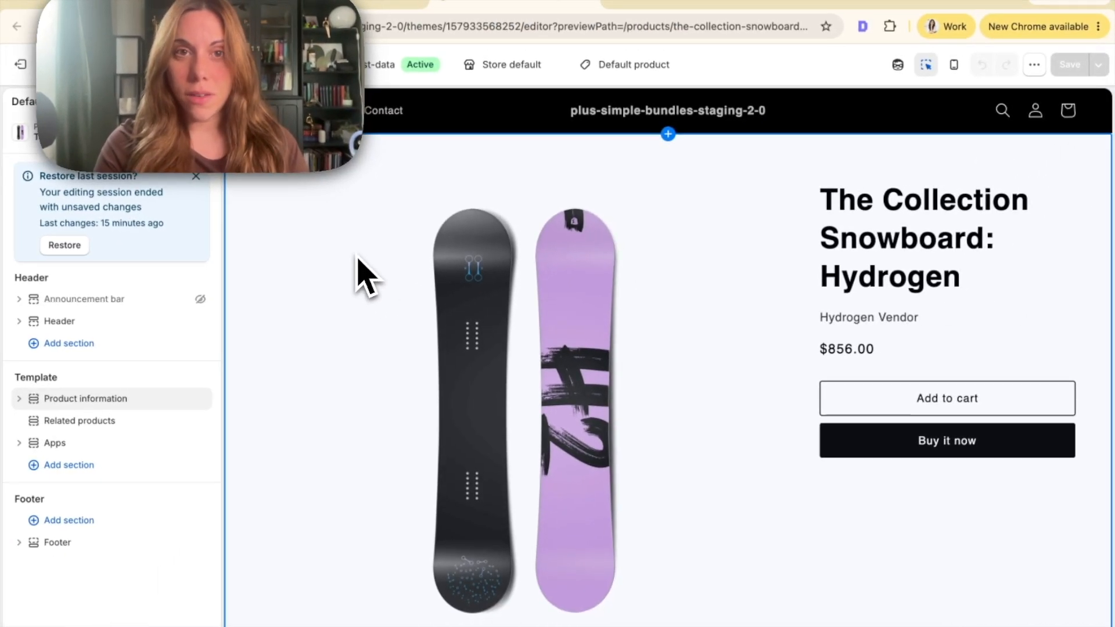
# Expand the product template's Apps section holding the PDP Bundle Upsell block and move the section above Related products
pyautogui.scroll(-3, 366, 276)
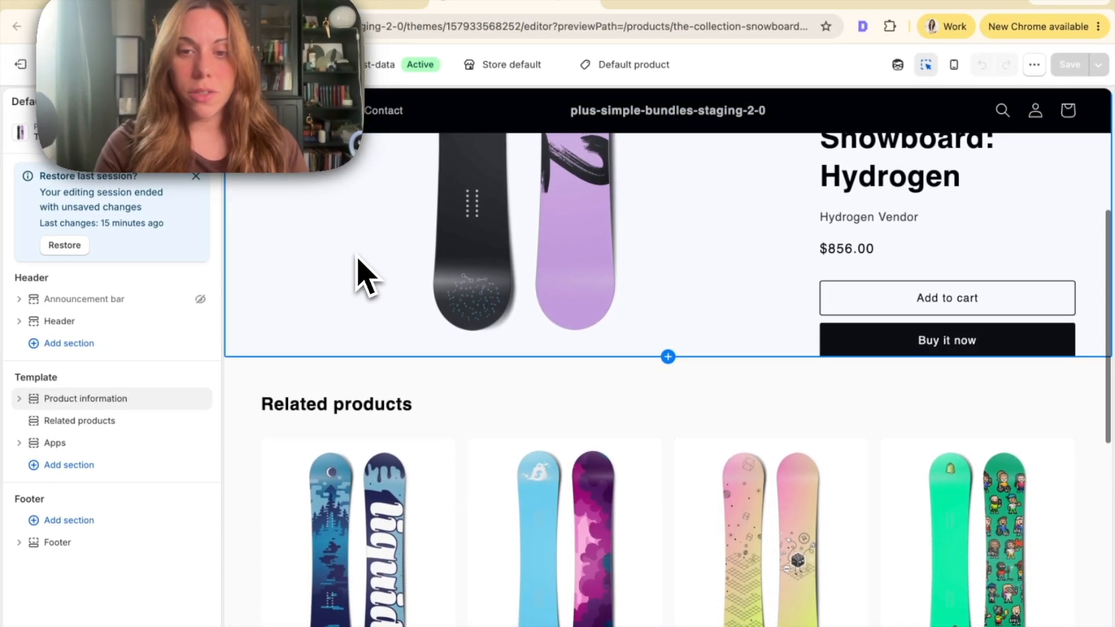
pyautogui.scroll(-8, 366, 276)
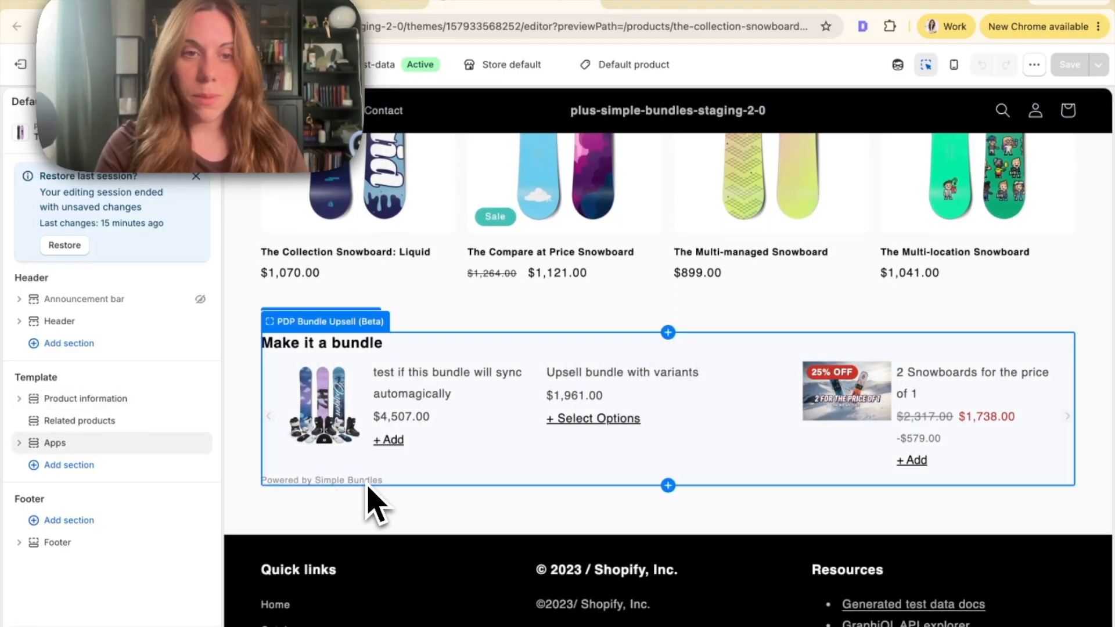
pyautogui.click(19, 442)
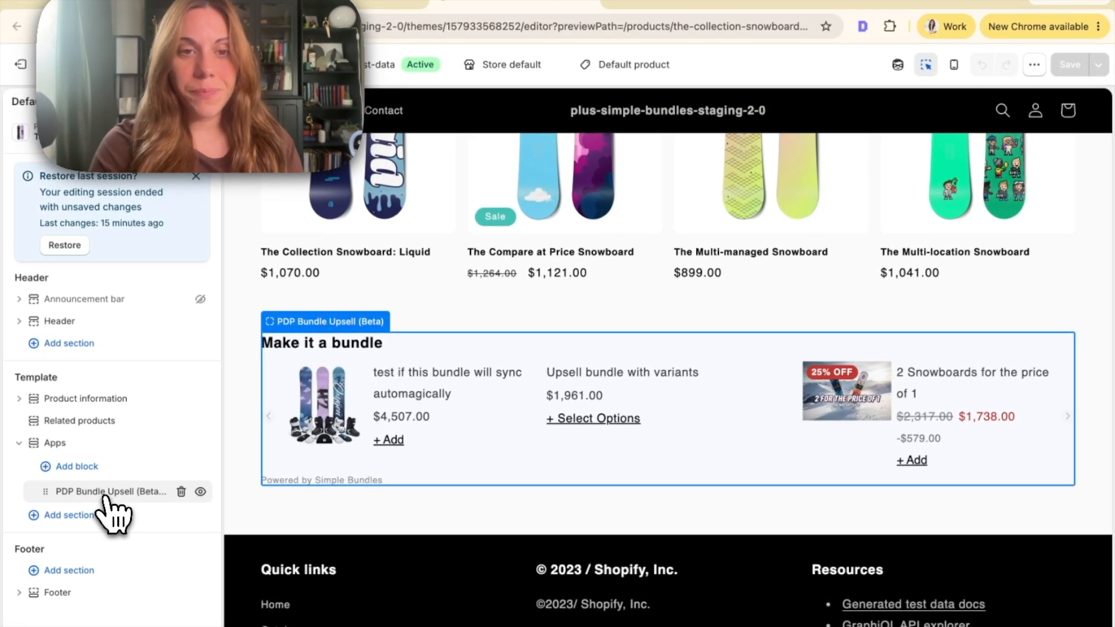
pyautogui.scroll(5, 422, 448)
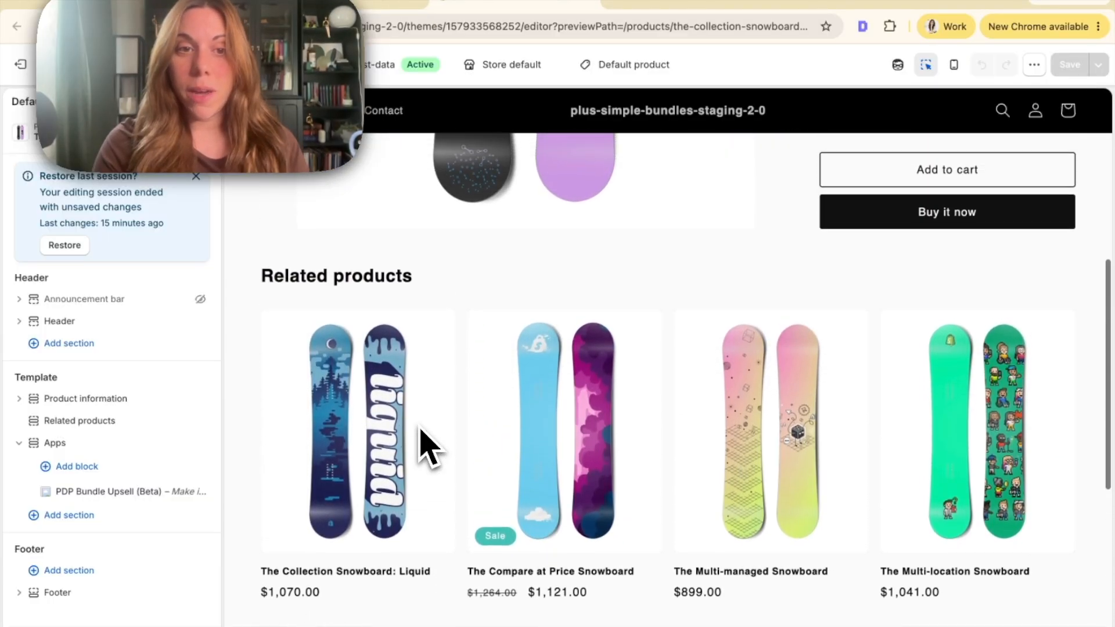
pyautogui.scroll(1, 422, 448)
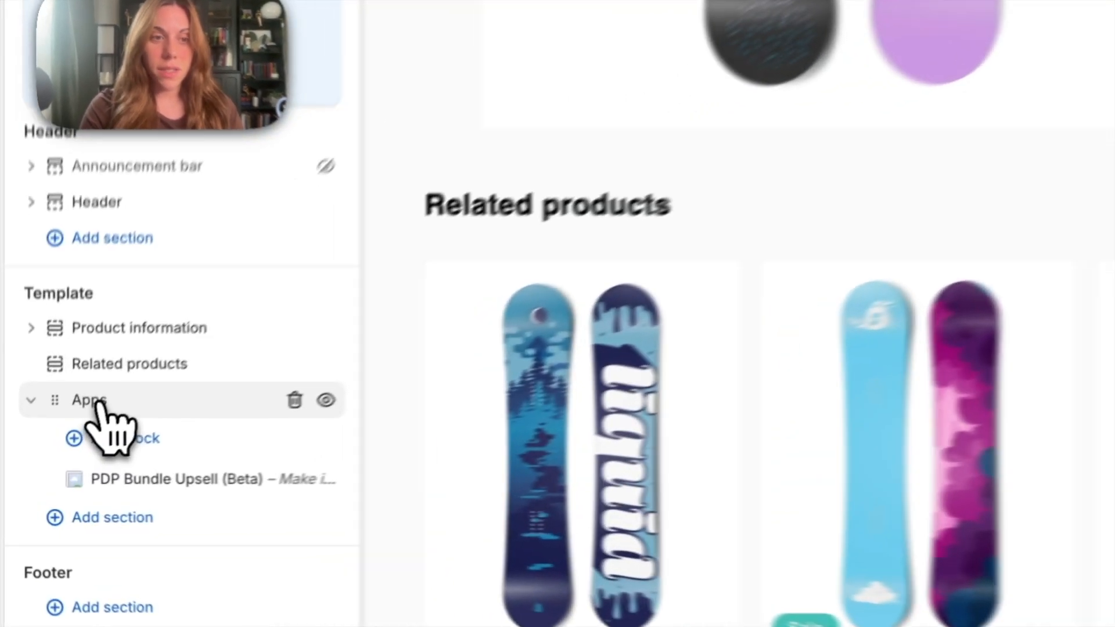
pyautogui.moveTo(60, 442); pyautogui.dragTo(66, 407)
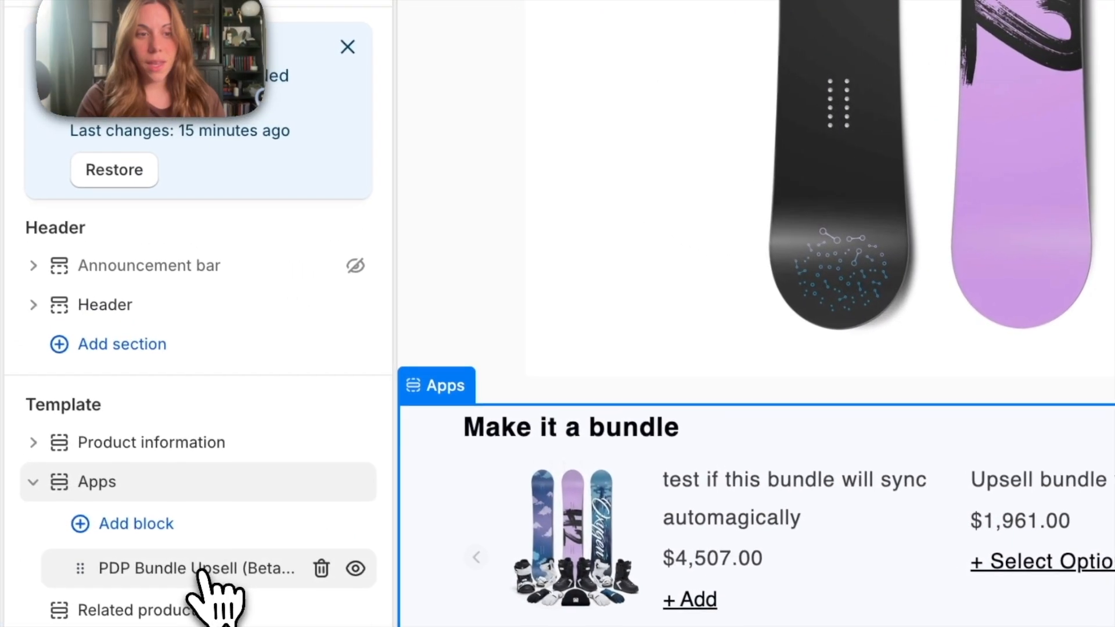
# Open the PDP Bundle Upsell block's settings and place the block in the product information below the Buy it now button
pyautogui.click(197, 437)
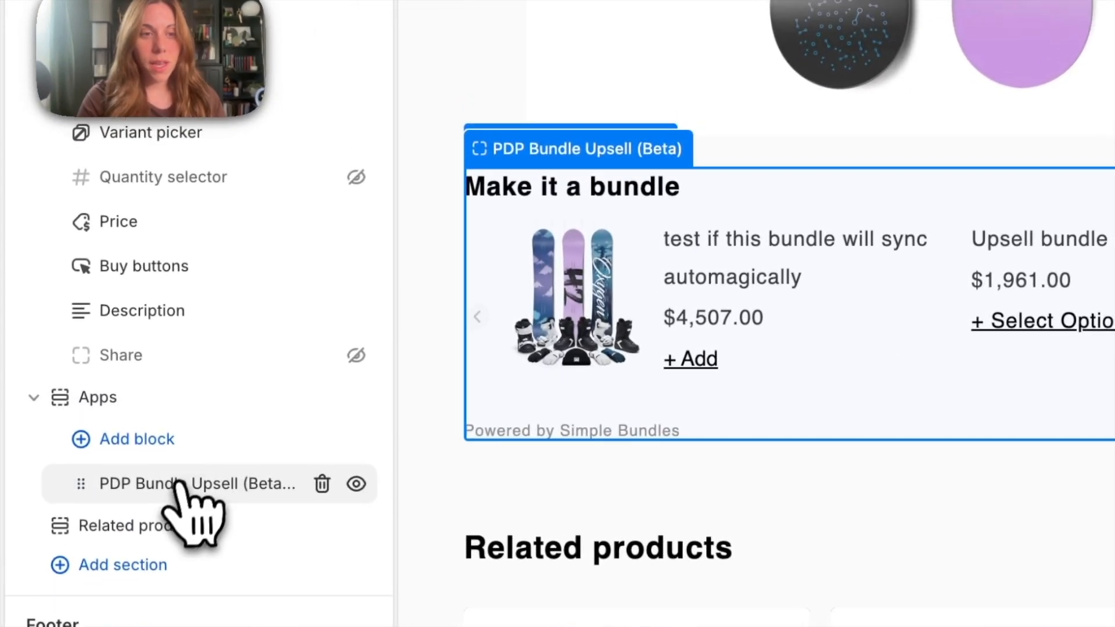
pyautogui.moveTo(105, 560); pyautogui.dragTo(119, 444)
pyautogui.moveTo(209, 300)
pyautogui.mouseDown()
pyautogui.moveTo(232, 199)
pyautogui.moveTo(250, 200)
pyautogui.moveTo(189, 195)
pyautogui.moveTo(197, 281)
pyautogui.mouseUp()
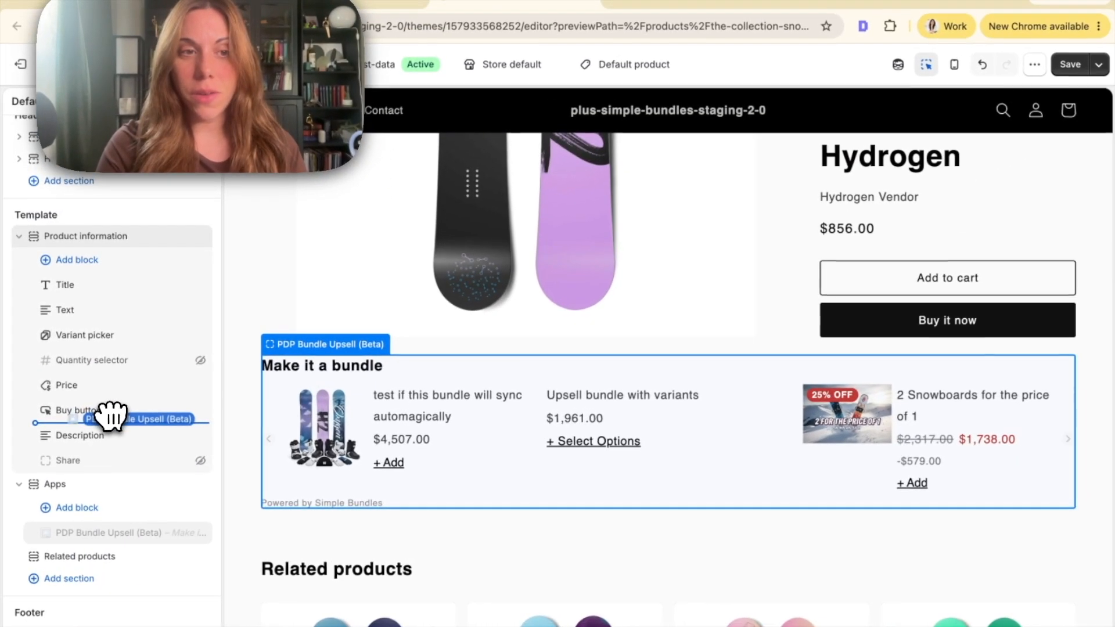
pyautogui.moveTo(112, 415); pyautogui.dragTo(110, 410)
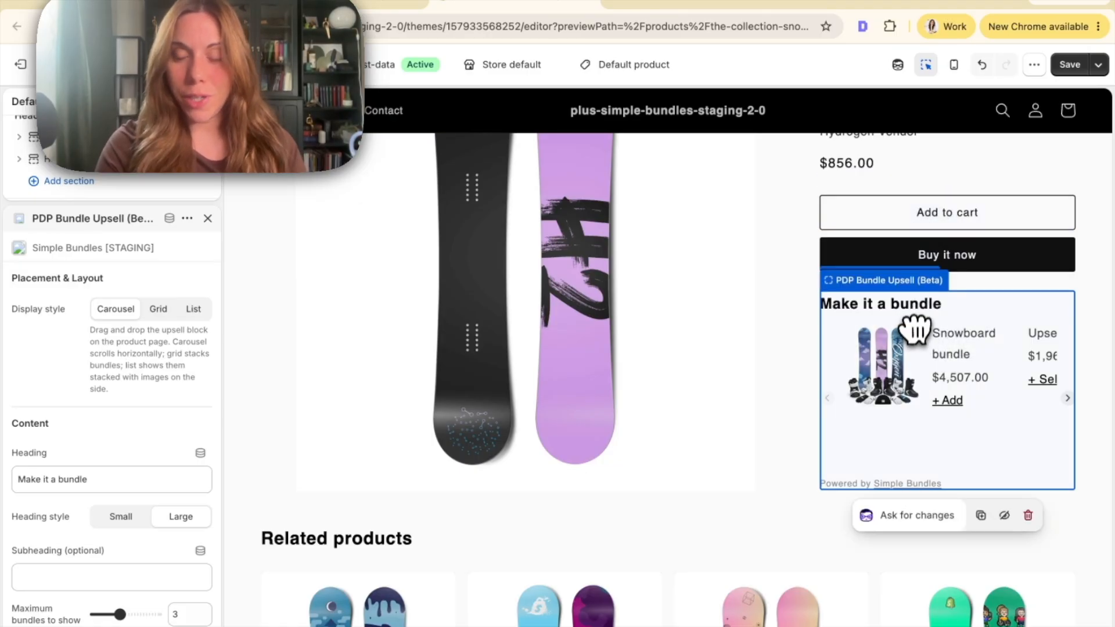
# Review the PDP Bundle Upsell block's display style, heading, maximum bundles and button label settings
pyautogui.scroll(3, 916, 326)
pyautogui.scroll(-3, 81, 372)
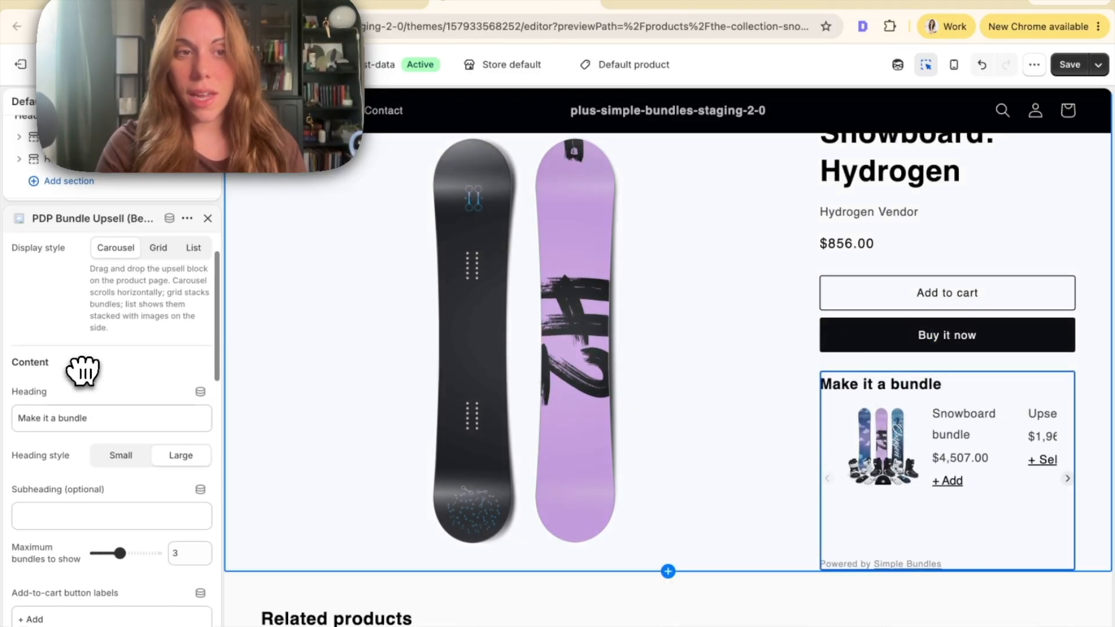
pyautogui.scroll(2, 81, 370)
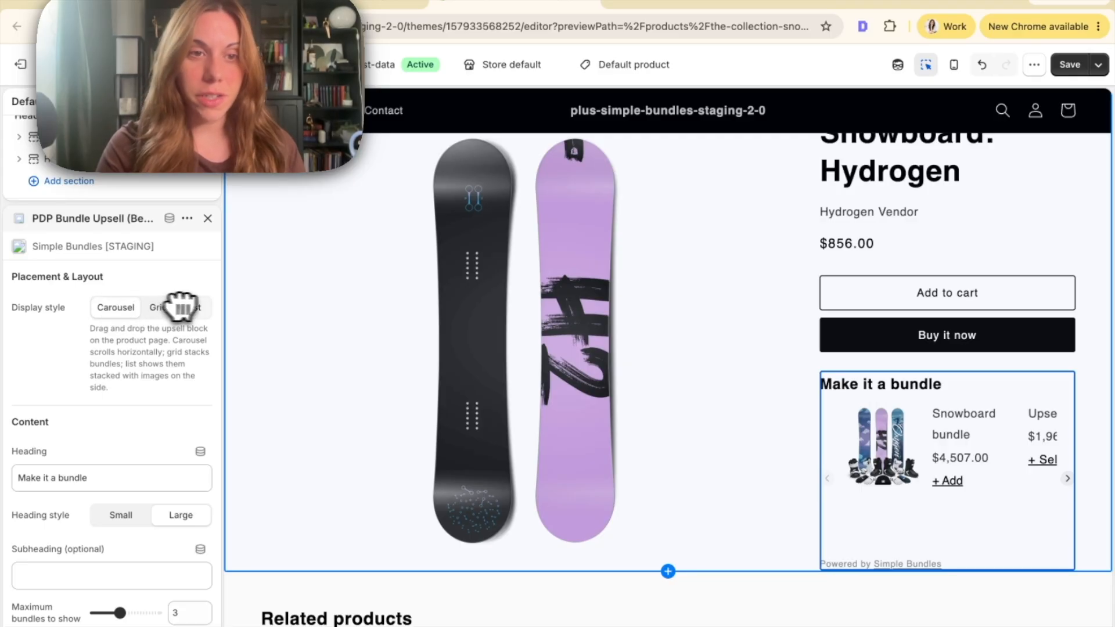
pyautogui.scroll(-5, 137, 368)
pyautogui.scroll(-8, 46, 317)
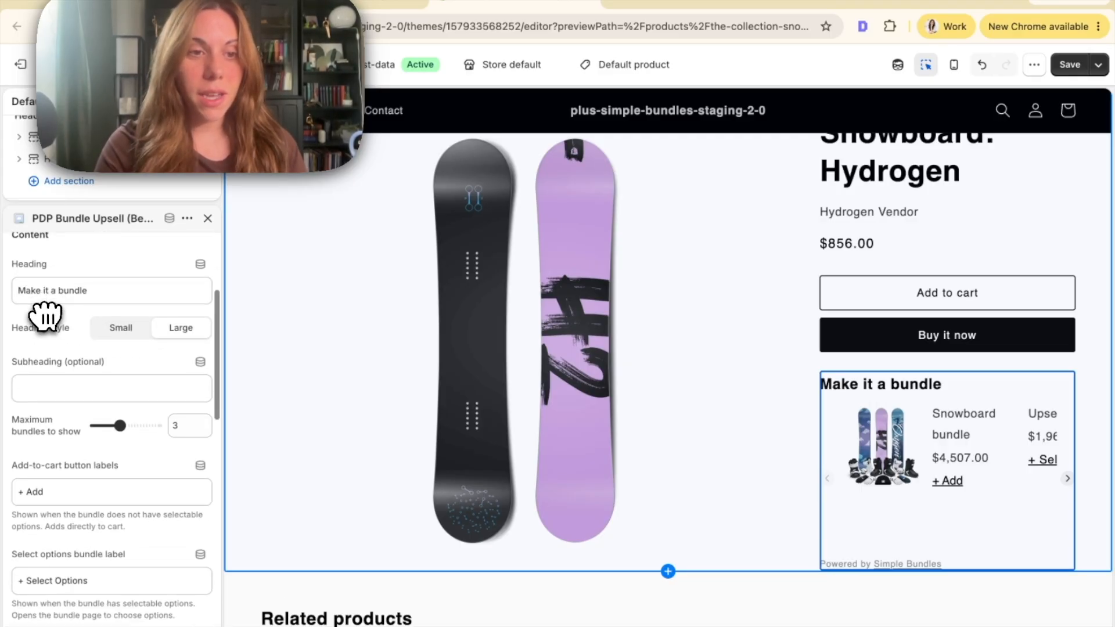
# Review the PDP Bundle Upsell block's footer link, appearance and card element settings, and save the theme changes
pyautogui.scroll(-11, 141, 378)
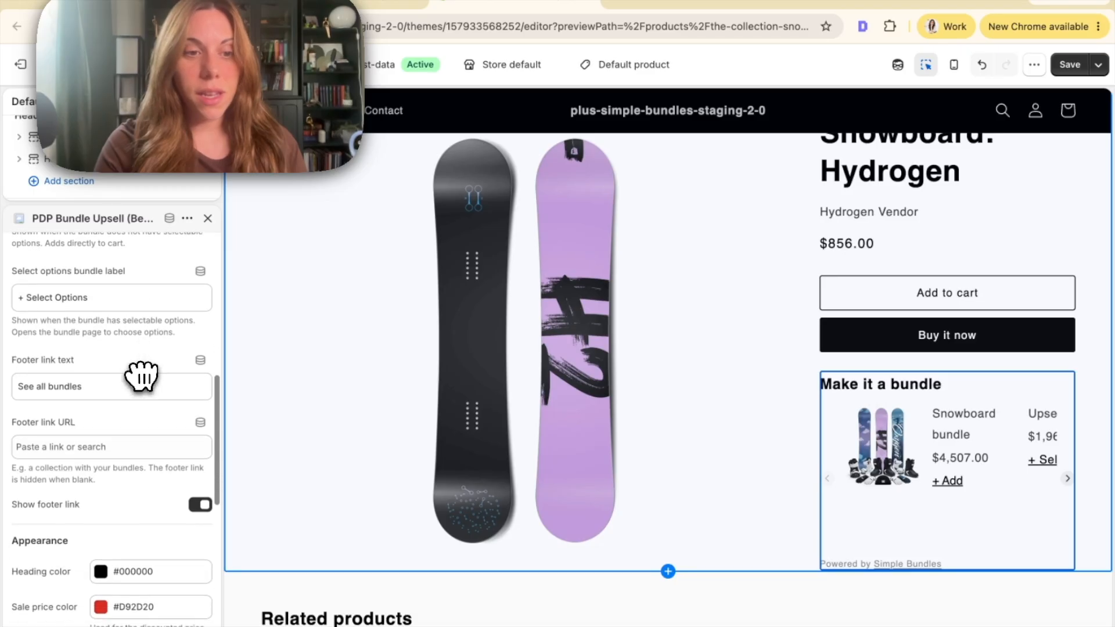
pyautogui.scroll(-9, 148, 508)
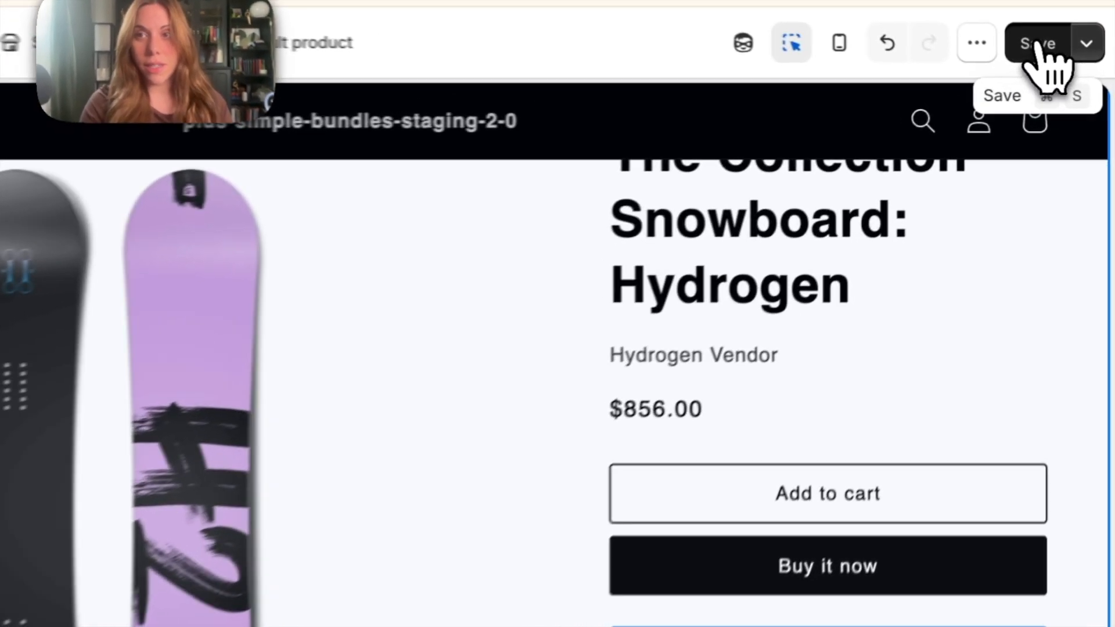
pyautogui.click(1070, 65)
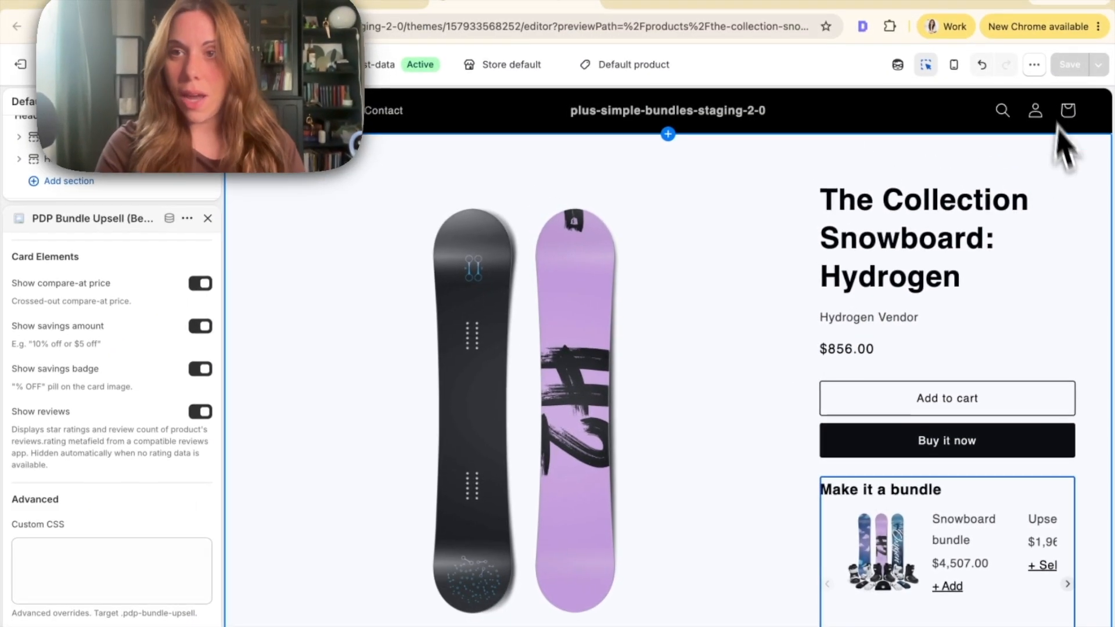
# View the product page on the live storefront and add The Collection Snowboard: Hydrogen to the cart for checkout
pyautogui.click(1036, 67)
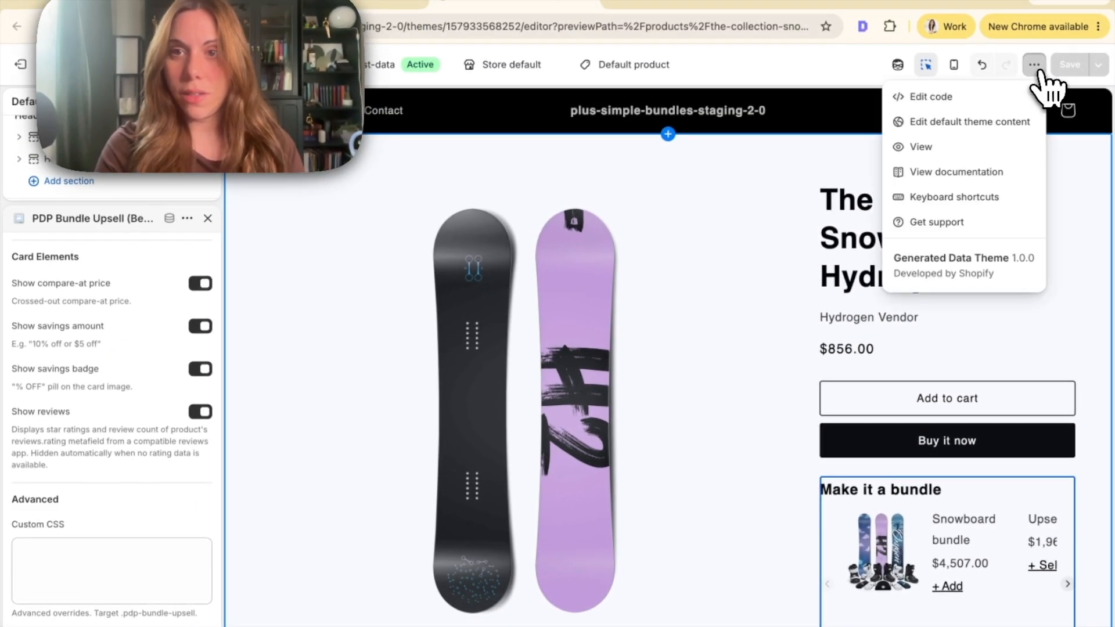
pyautogui.click(945, 146)
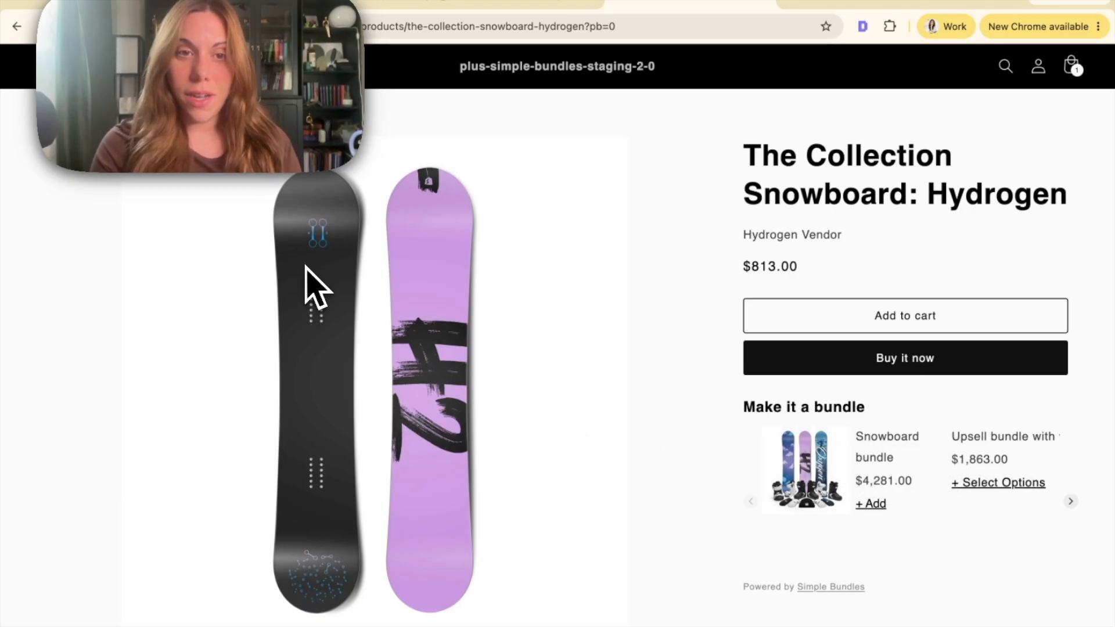
pyautogui.click(809, 320)
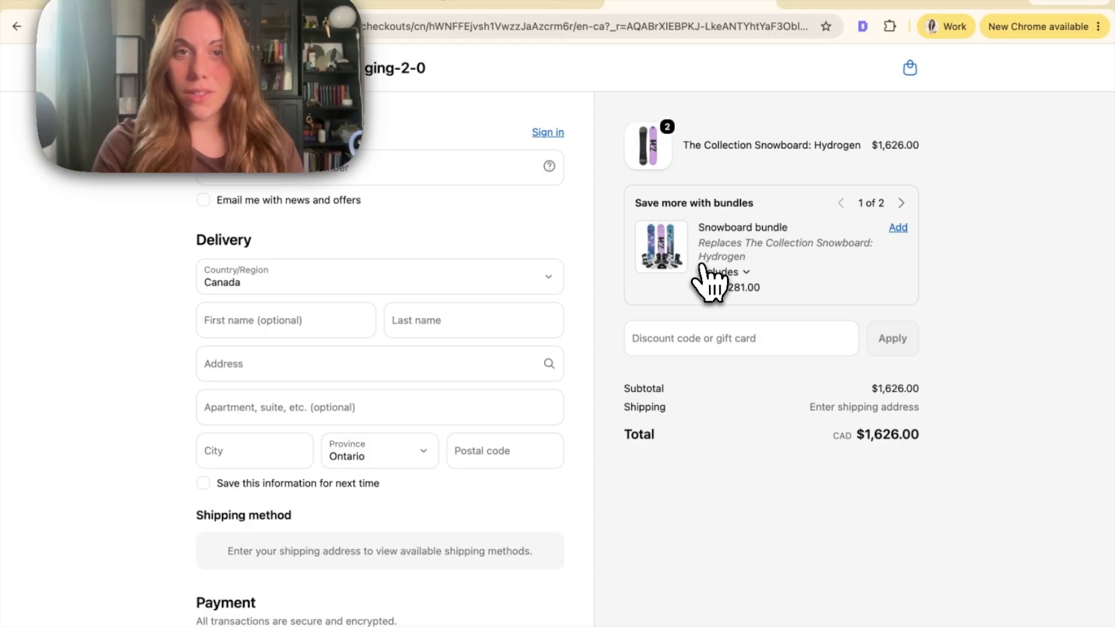
# In the checkout editor, set the Bundle upsell - Checkout (Beta) block's heading to "Upgrade to the bundle"
pyautogui.click(515, 7)
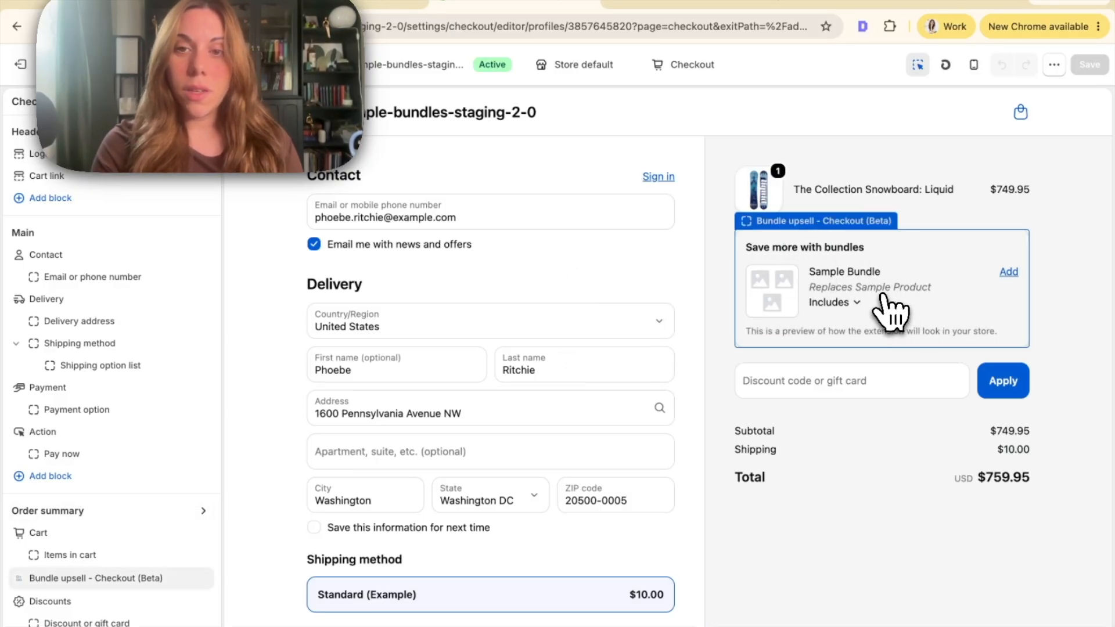
pyautogui.scroll(-2, 62, 487)
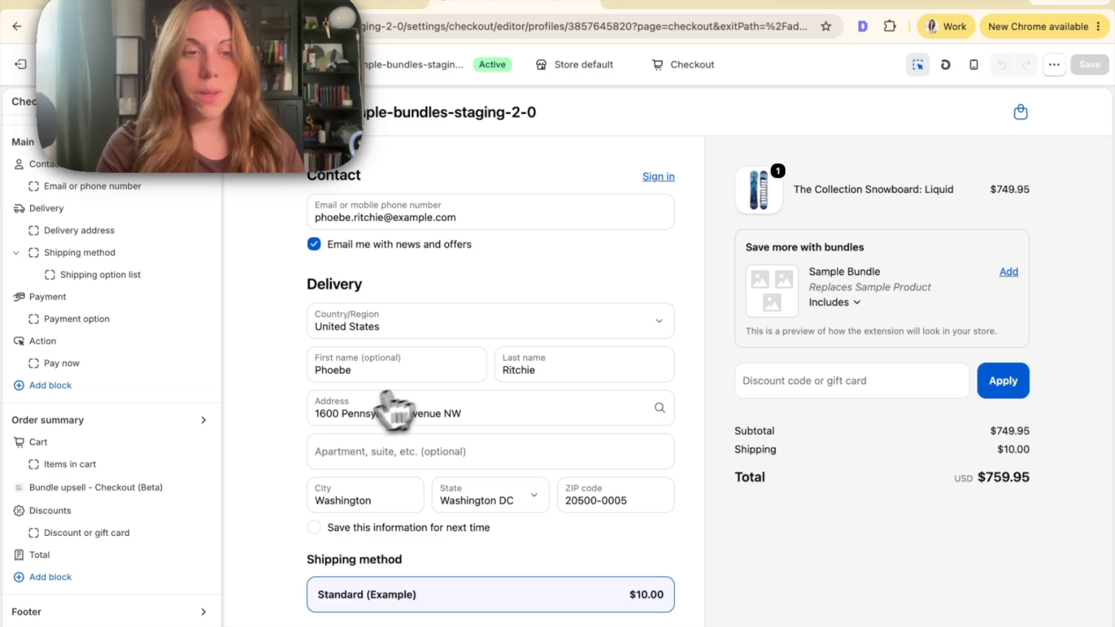
pyautogui.click(61, 490)
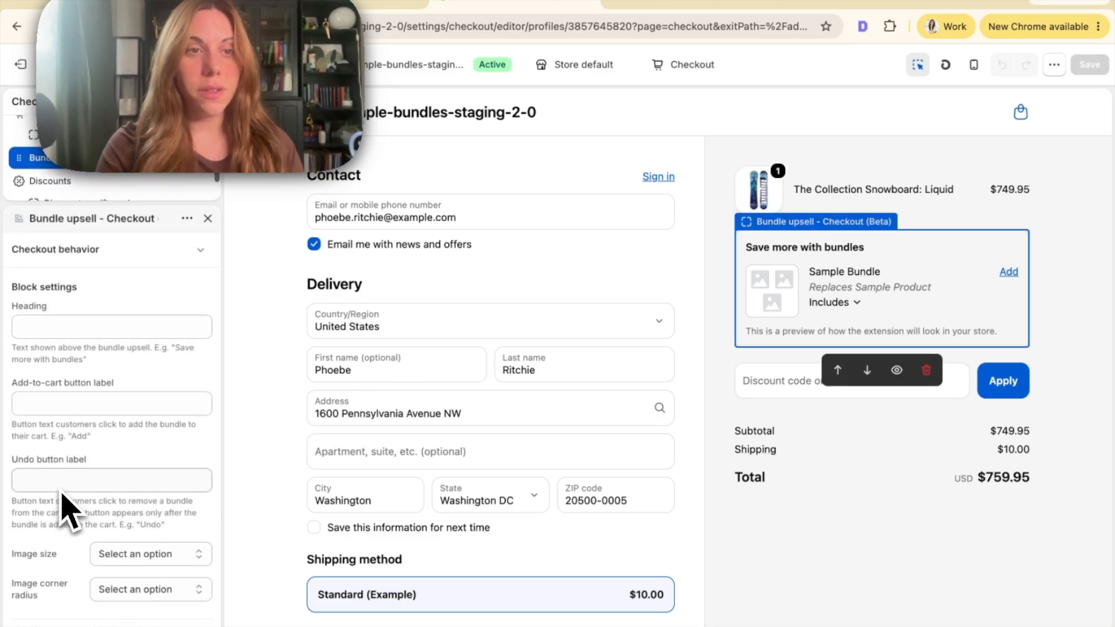
pyautogui.click(95, 321)
pyautogui.write('Upgrade to the bundle')
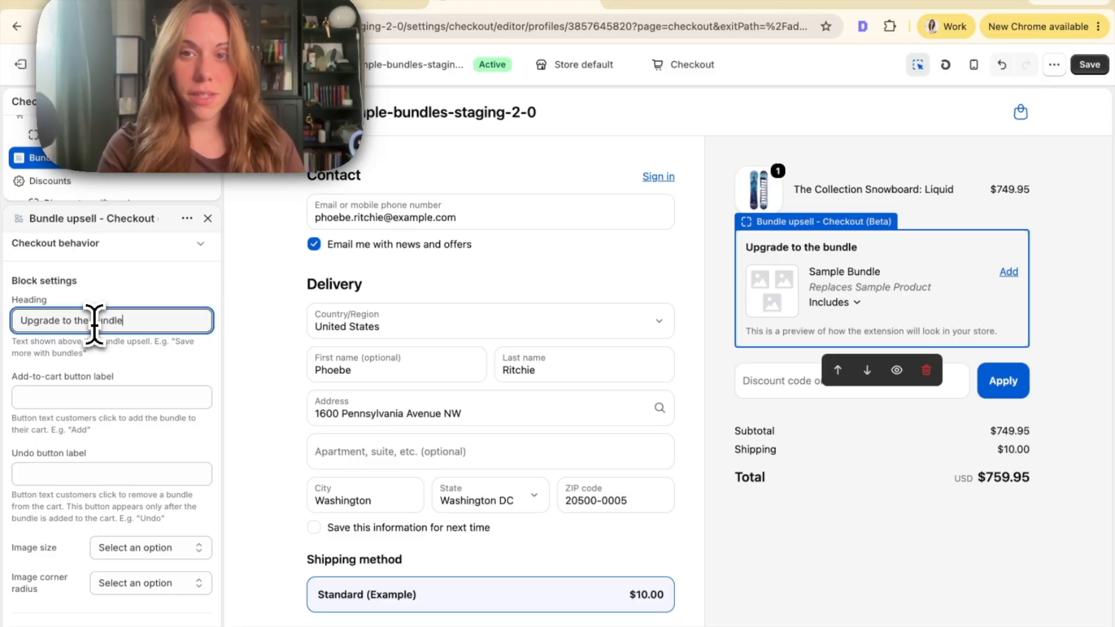
# Set the checkout bundle upsell block's image size to Small and save the checkout changes
pyautogui.click(150, 548)
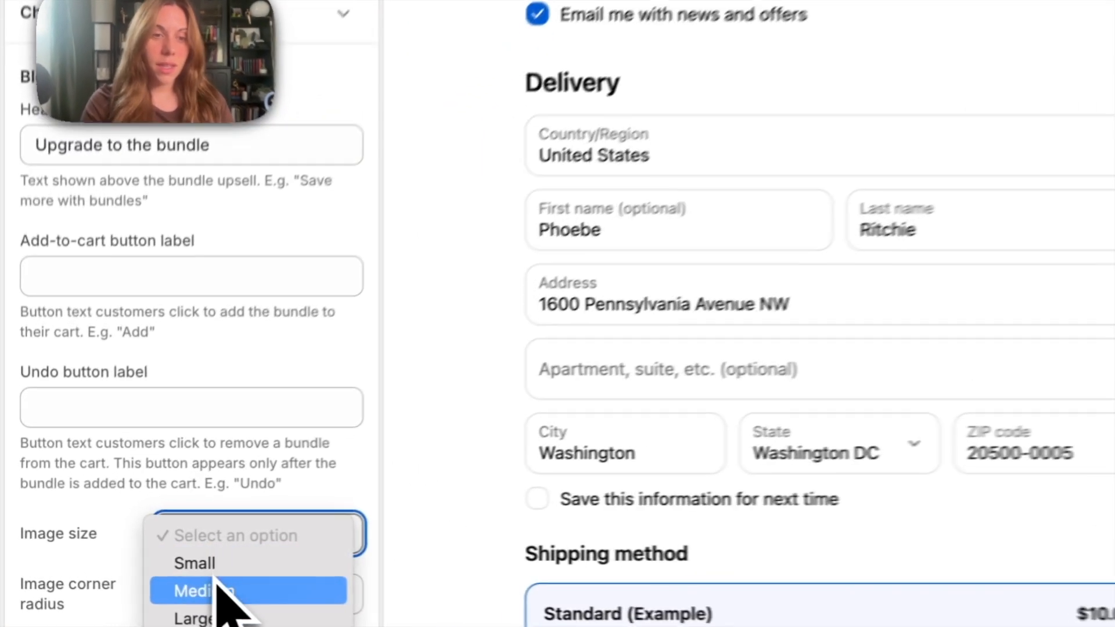
pyautogui.click(125, 582)
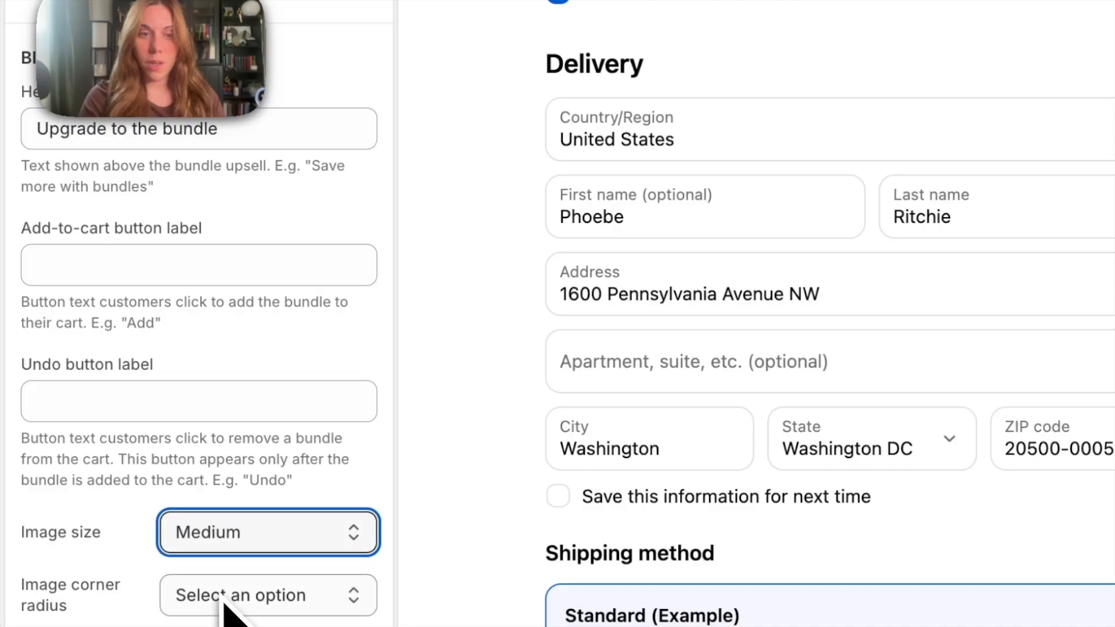
pyautogui.click(252, 547)
pyautogui.click(250, 516)
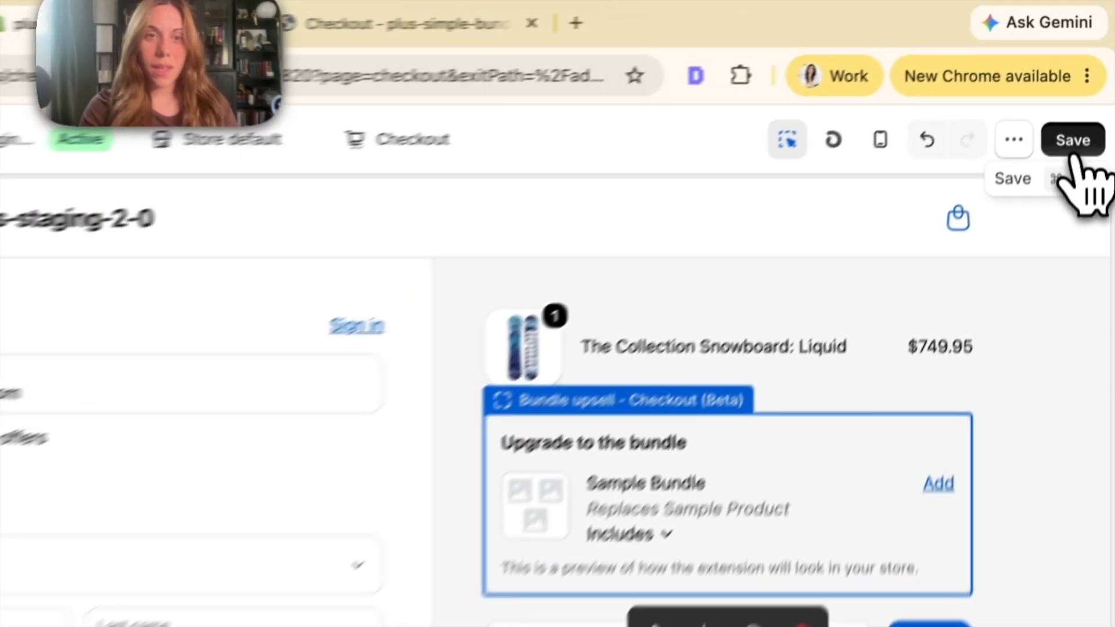
pyautogui.click(1073, 150)
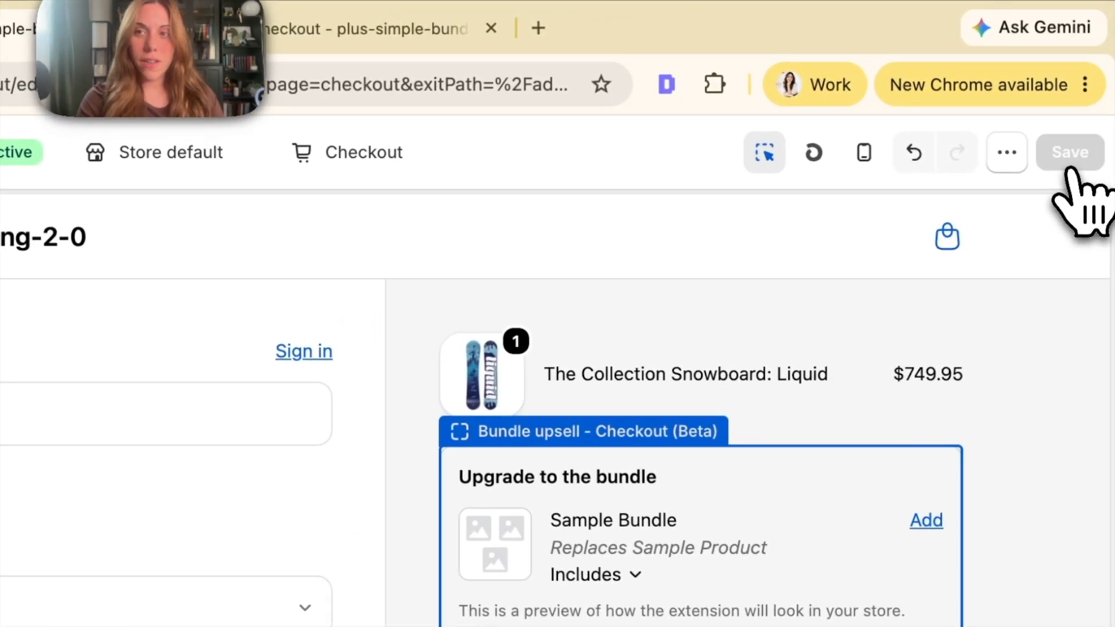
# Check the updated bundle upsell on the live checkout page and expand the products included in the Snowboard bundle
pyautogui.click(296, 28)
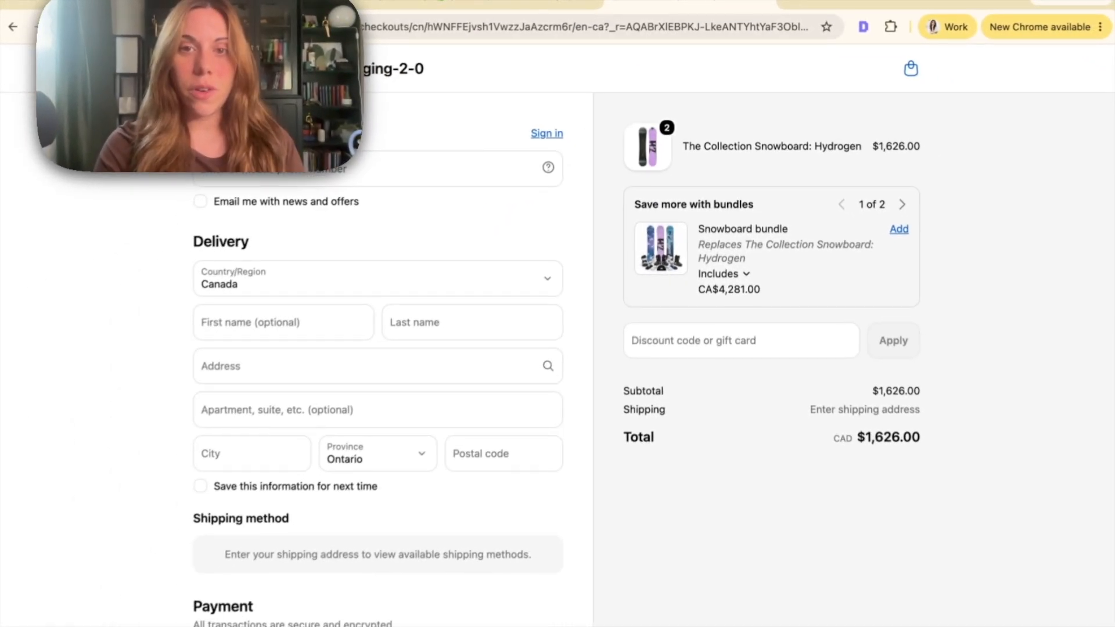
pyautogui.click(67, 27)
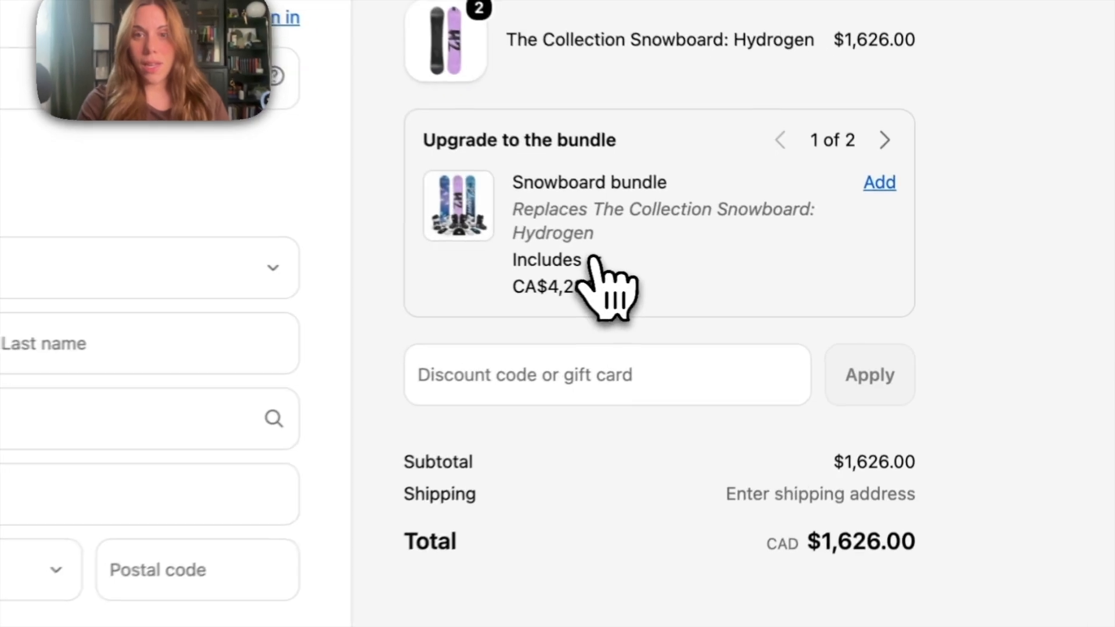
pyautogui.click(713, 272)
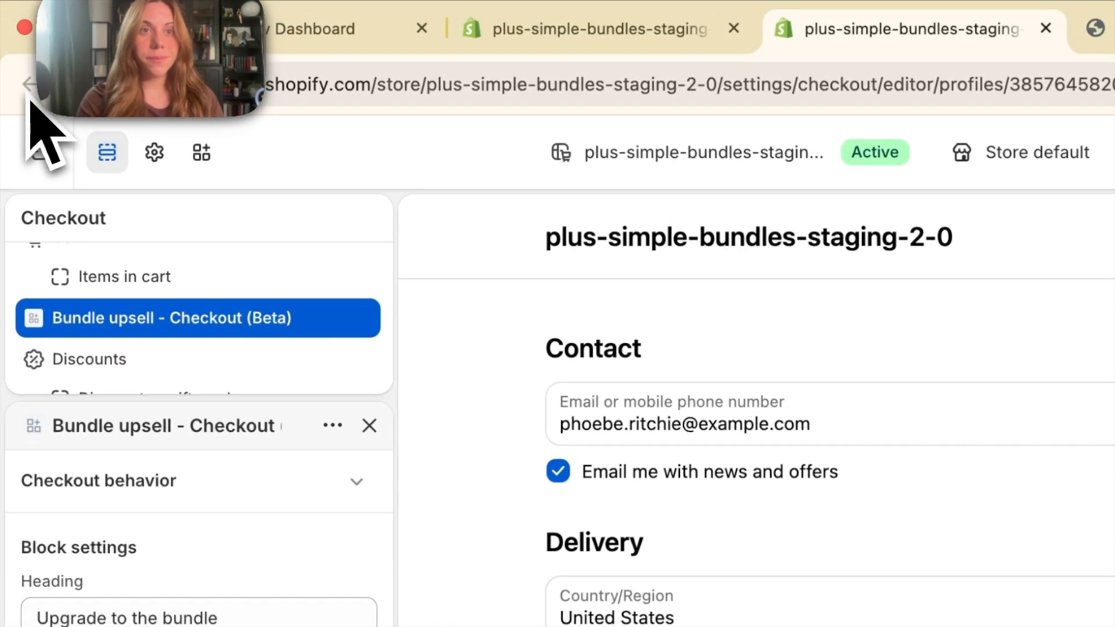
# Set the Snowboard bundle's discount to 15%, enable updating its compare-at price in Shopify, and save the bundle
pyautogui.click(16, 26)
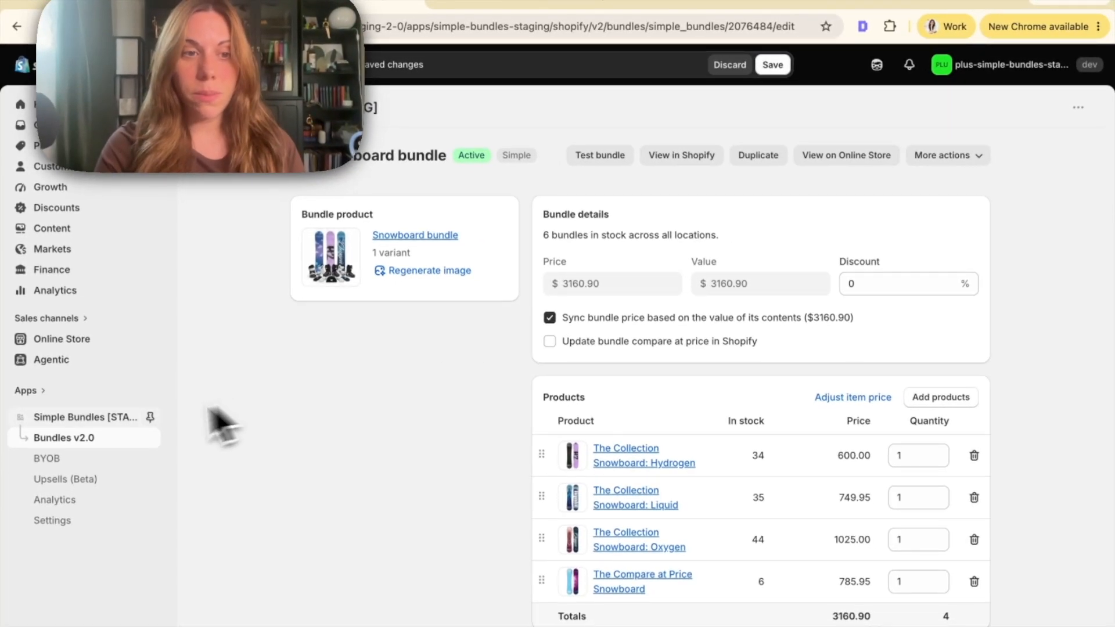
pyautogui.click(861, 287)
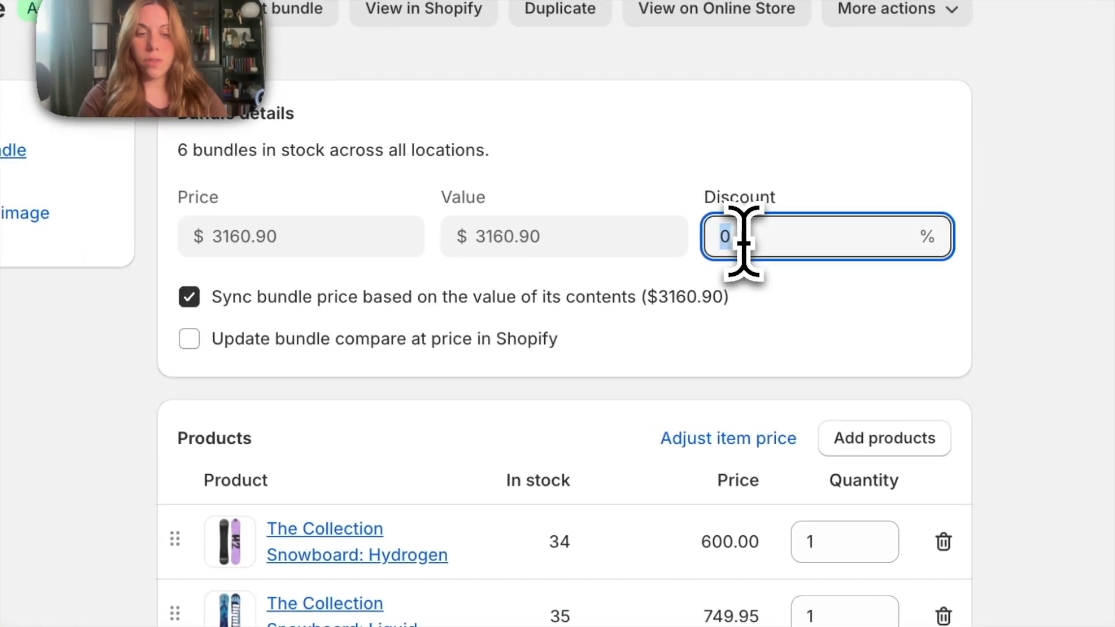
pyautogui.write('15')
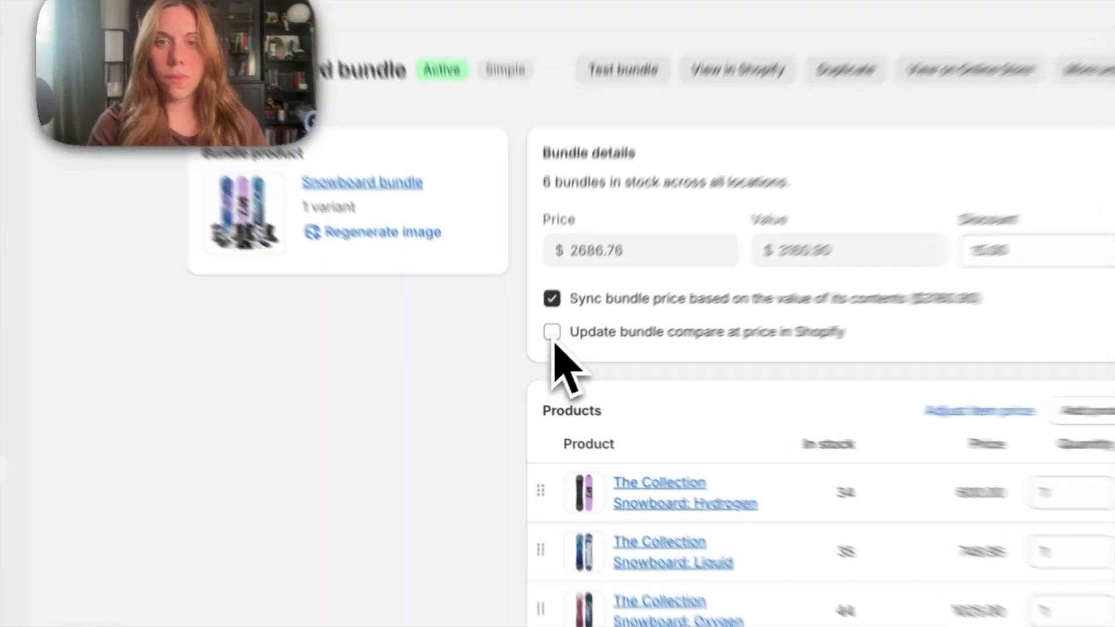
pyautogui.click(485, 442)
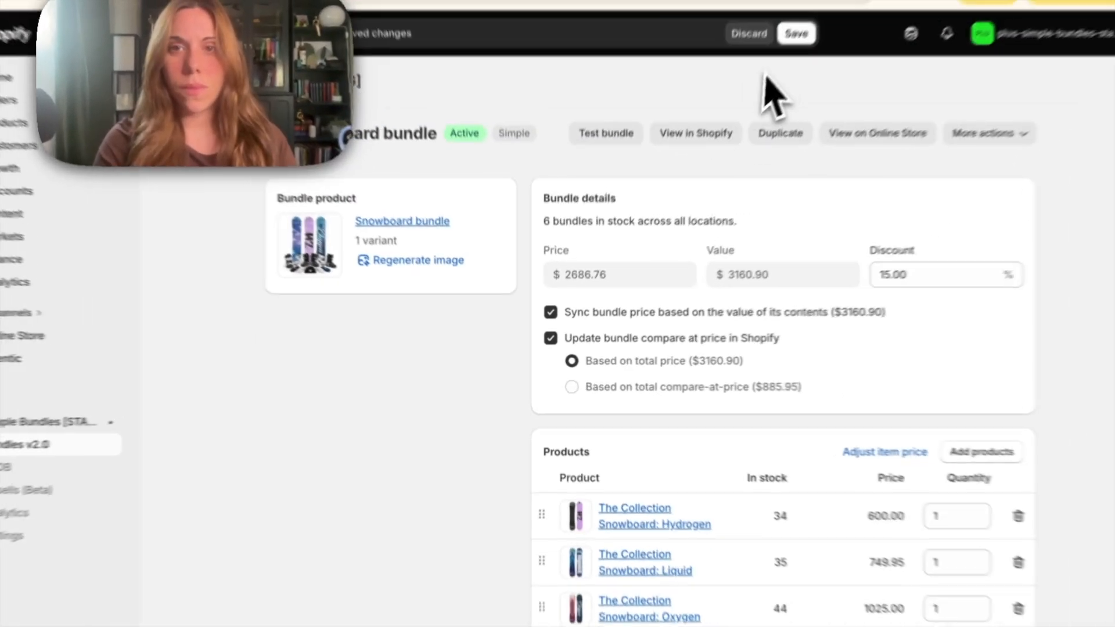
pyautogui.click(797, 32)
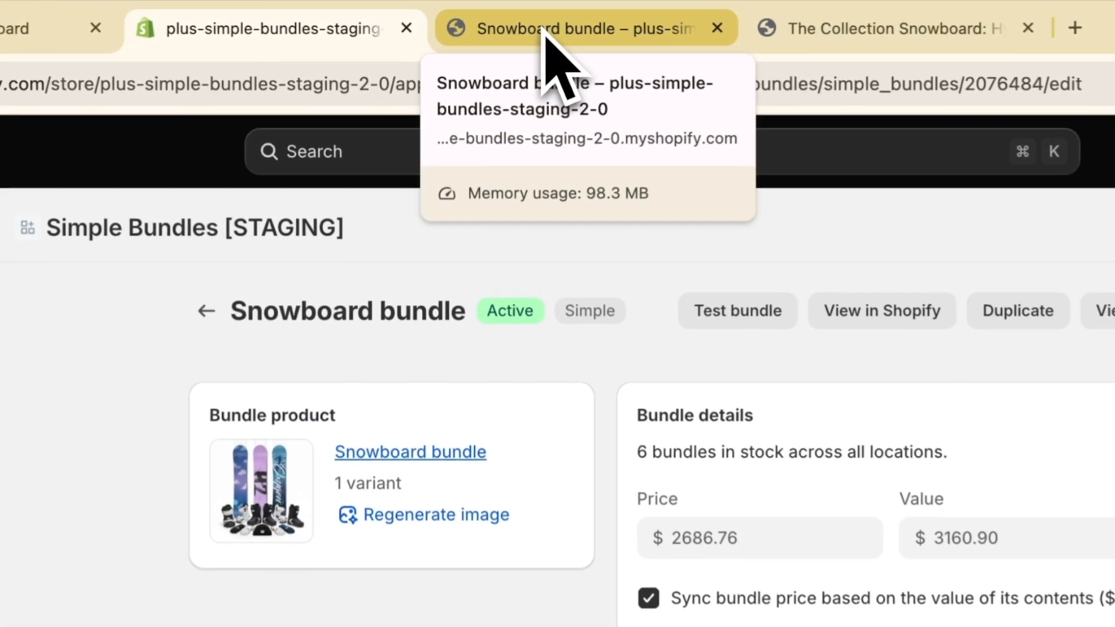
# Check the Snowboard bundle's discounted price on the storefront and open The Collection Snowboard: Hydrogen product page
pyautogui.click(580, 29)
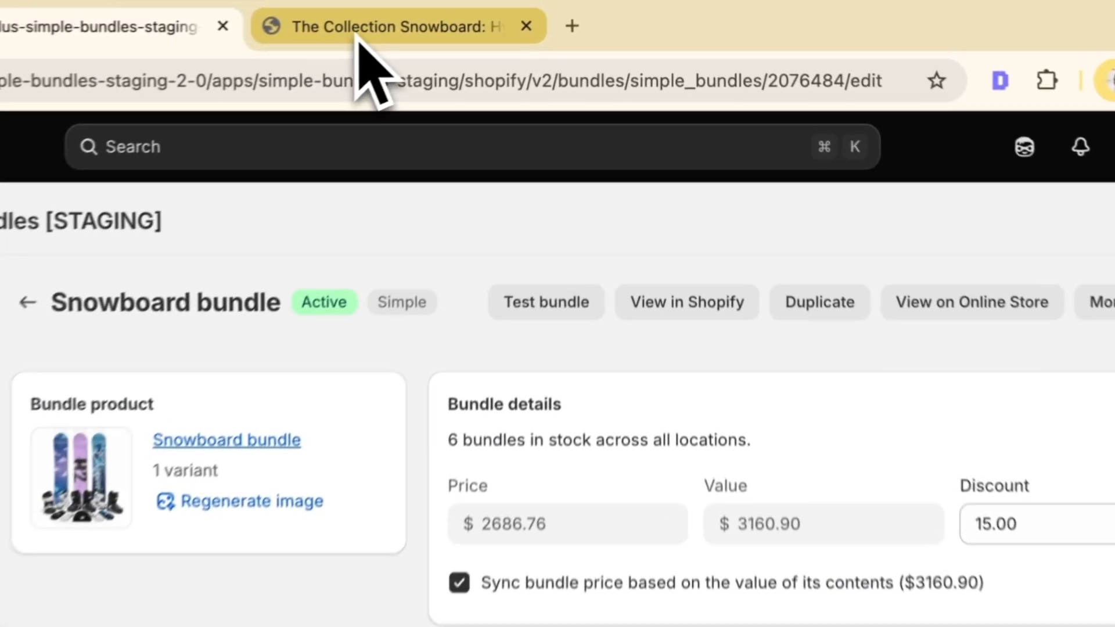
pyautogui.click(357, 36)
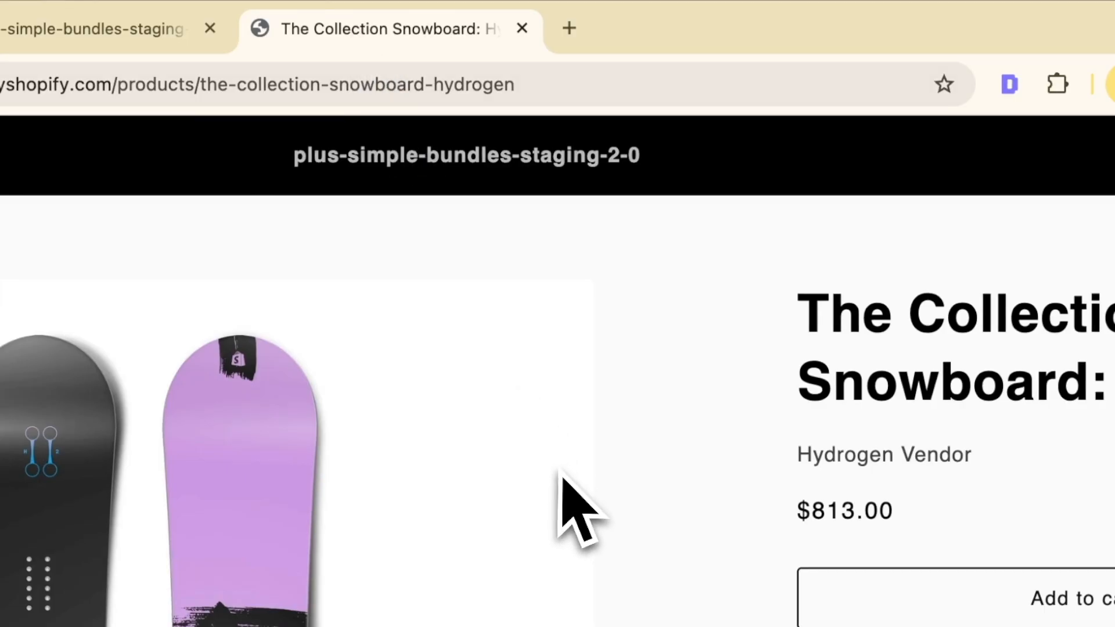